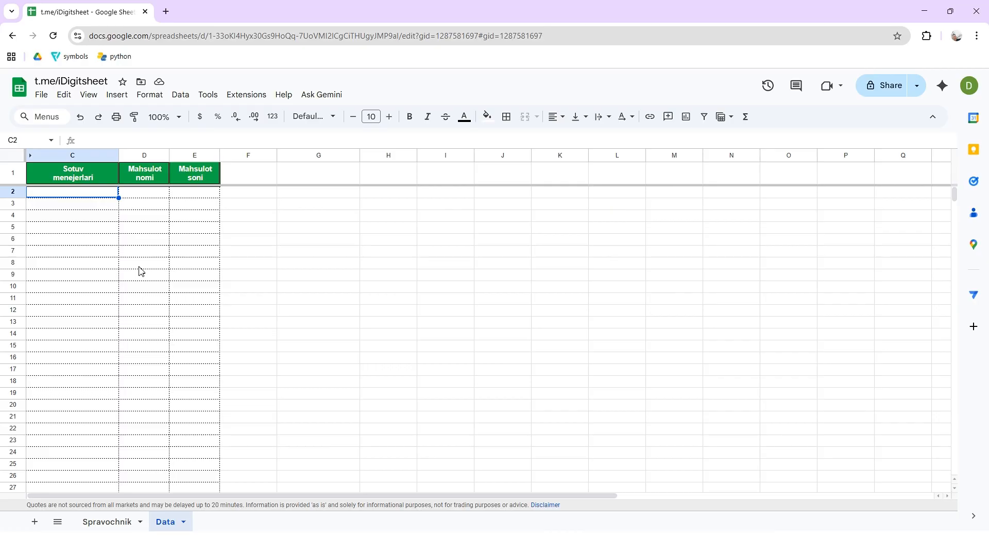
- Enter the first manager name in C2 and the product Daftar in D2
{"action": "type", "text": "Dildora "}
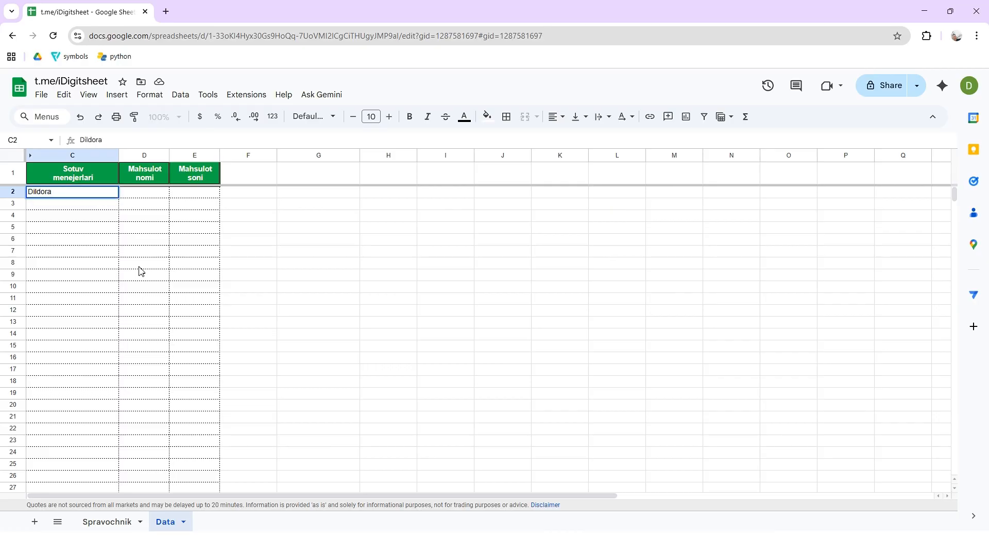
{"action": "type", "text": "Niyozova"}
{"action": "key", "text": "Tab"}
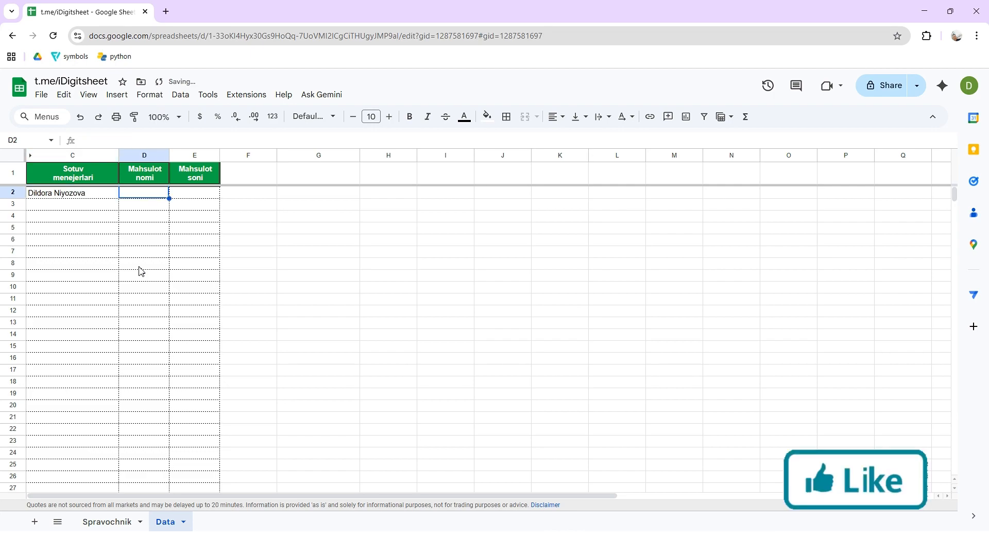
{"action": "type", "text": "20"}
{"action": "key", "text": "Tab"}
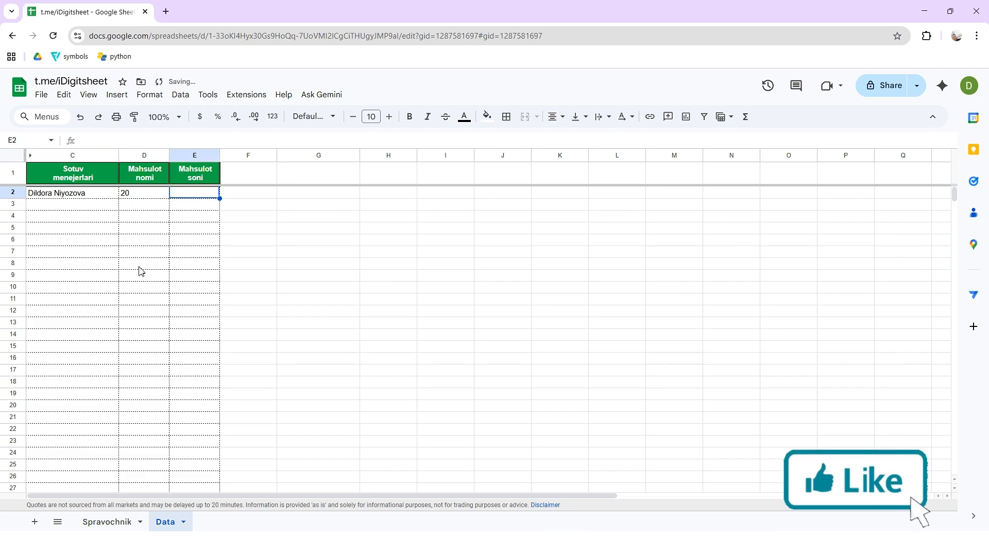
{"action": "key", "text": "Left"}
{"action": "type", "text": "Daftar"}
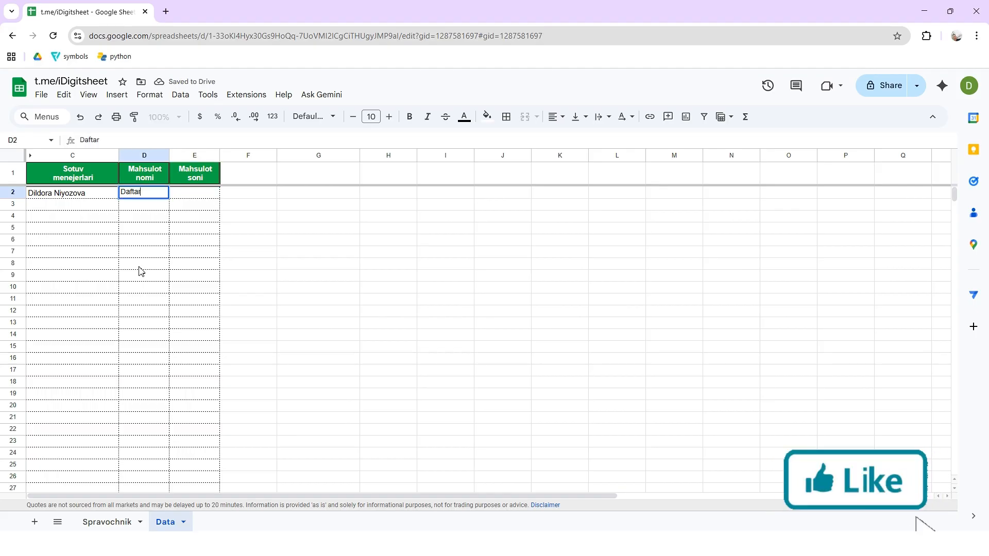
{"action": "key", "text": "Tab"}
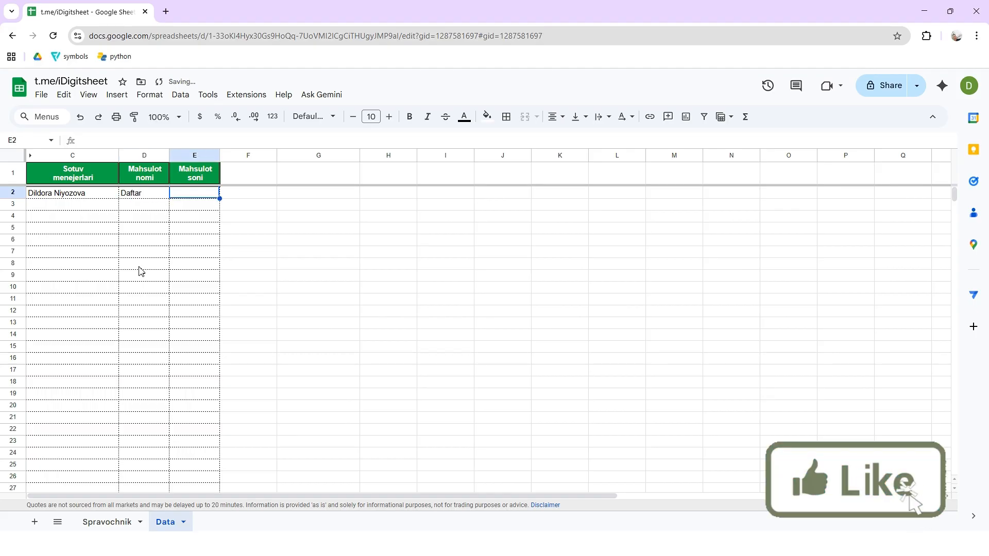
{"action": "type", "text": "daftar"}
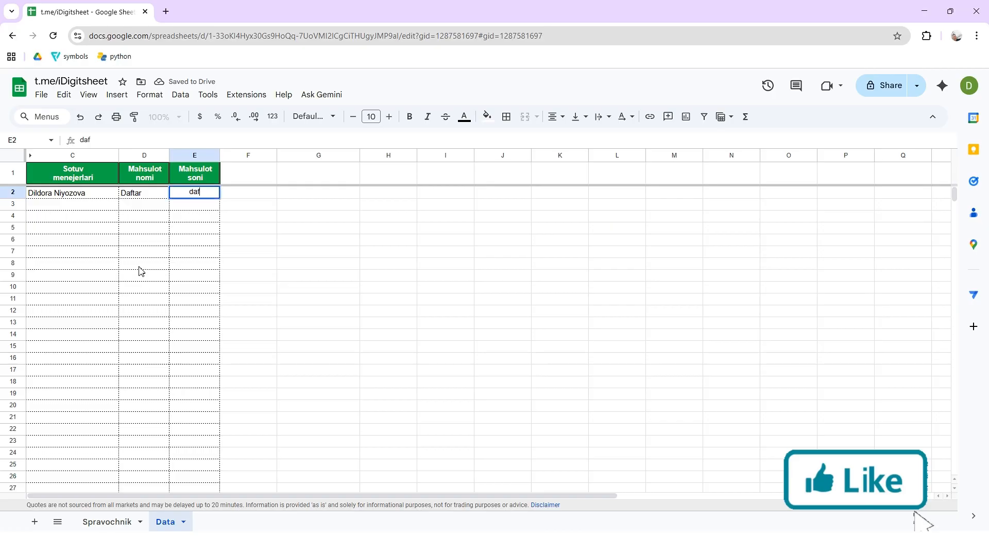
{"action": "key", "text": "Return"}
- Fill row 3 with the second manager name, product qalam and quantity 50
{"action": "key", "text": "Left"}
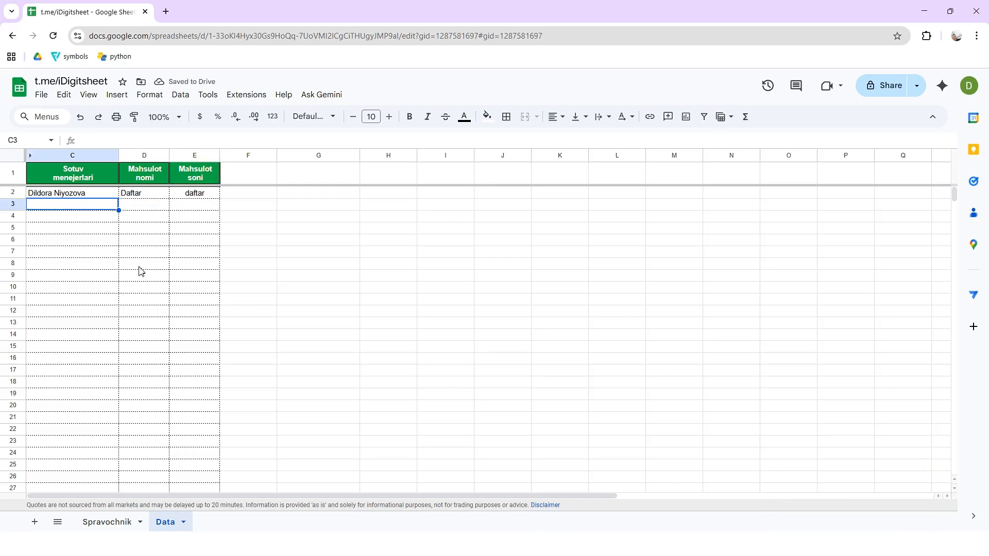
{"action": "type", "text": "Alisher Uzoqov"}
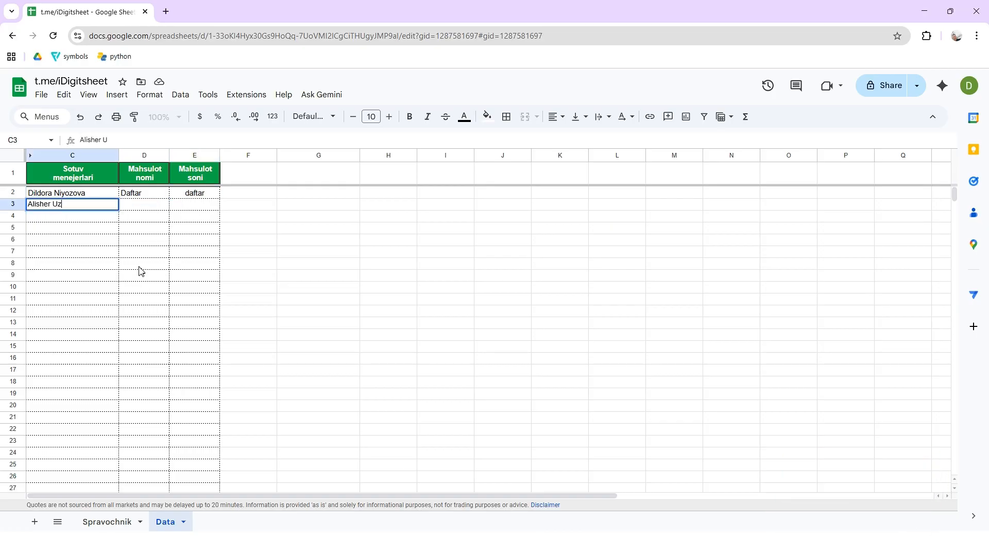
{"action": "key", "text": "Tab"}
{"action": "type", "text": "qa"}
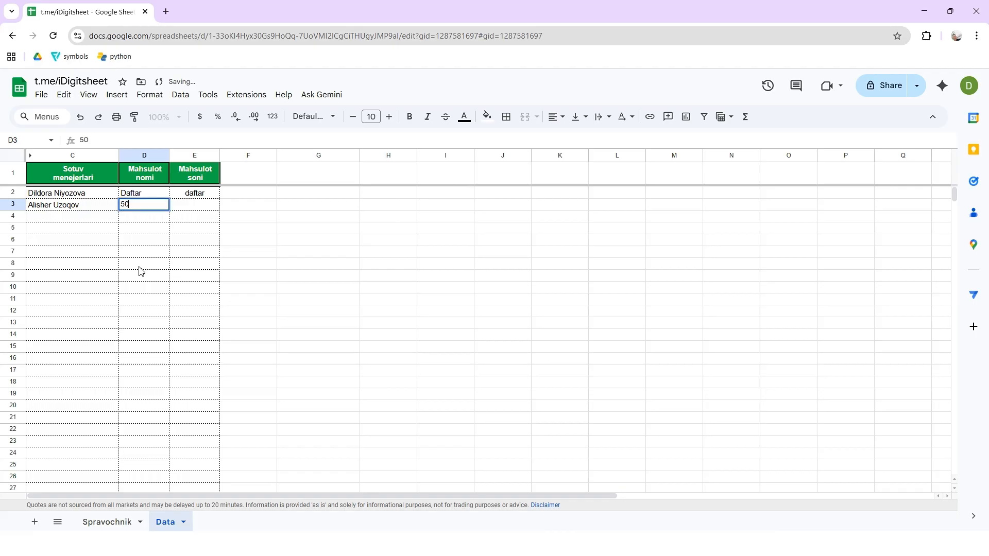
{"action": "key", "text": "BackSpace"}
{"action": "key", "text": "BackSpace"}
{"action": "type", "text": "qalam"}
{"action": "key", "text": "Tab"}
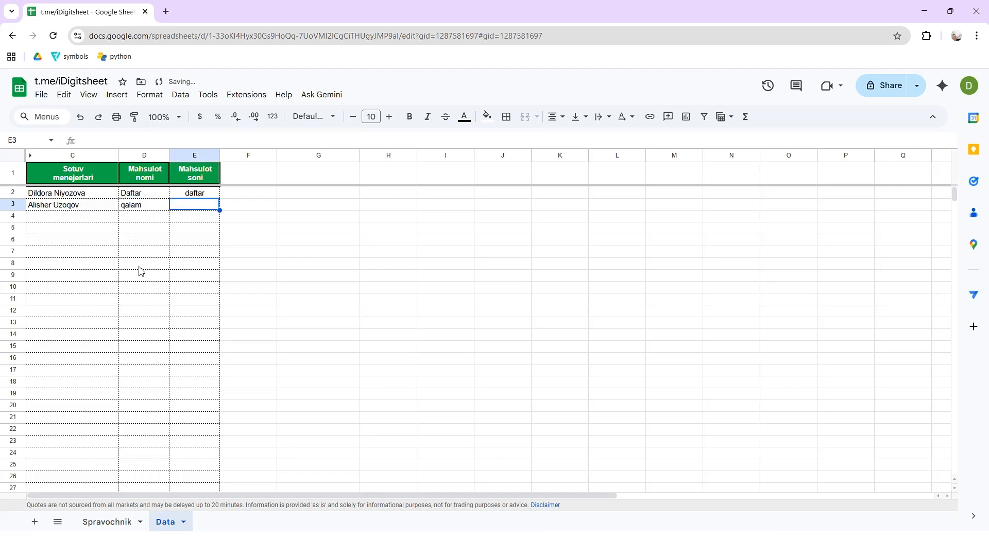
{"action": "type", "text": "50"}
{"action": "key", "text": "Return"}
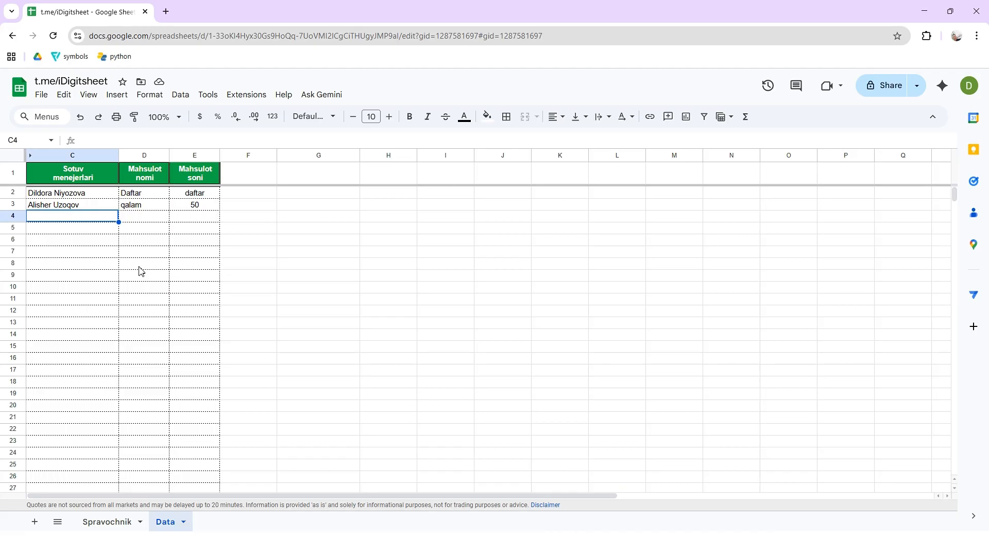
- Fill row 4 with the third manager name, Ruchka and 30, set E2 to 10, and select C2:C4
{"action": "type", "text": "Niyozov"}
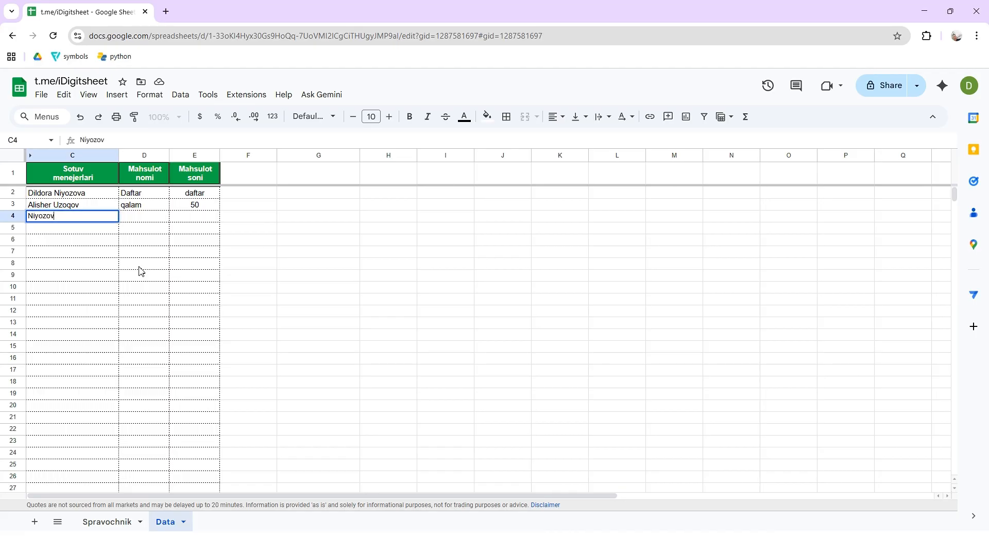
{"action": "type", "text": "a Dildora"}
{"action": "key", "text": "Tab"}
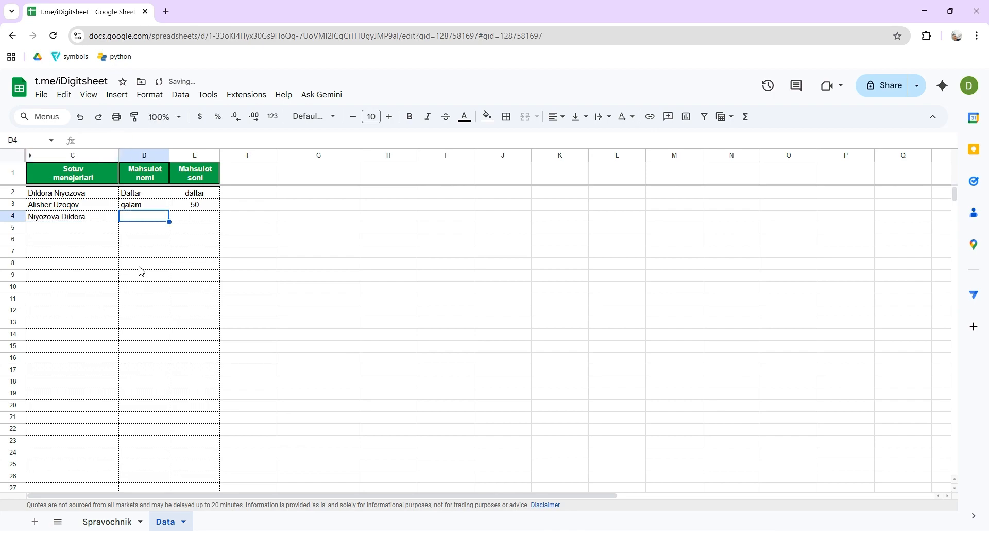
{"action": "type", "text": "Ruchka"}
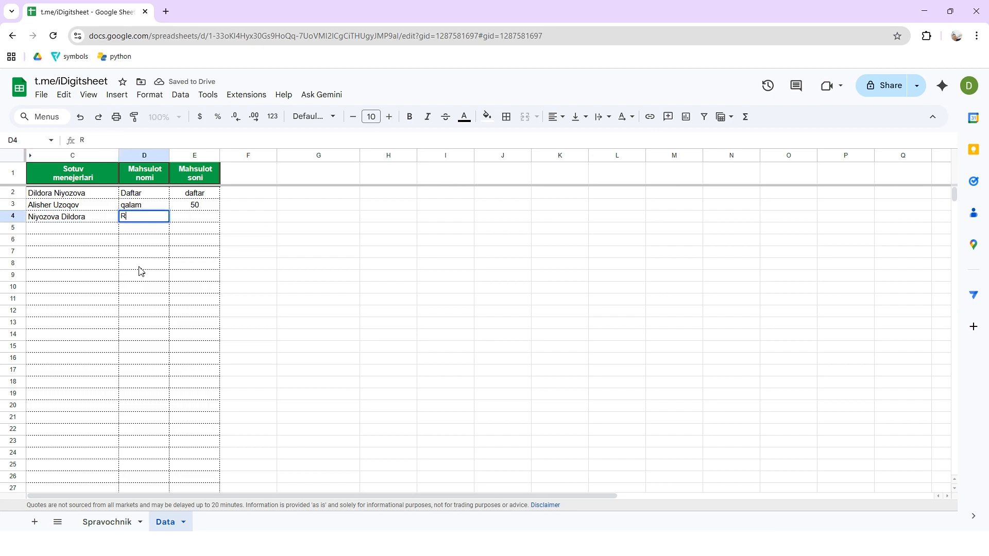
{"action": "key", "text": "Tab"}
{"action": "key", "text": "Up"}
{"action": "key", "text": "Up"}
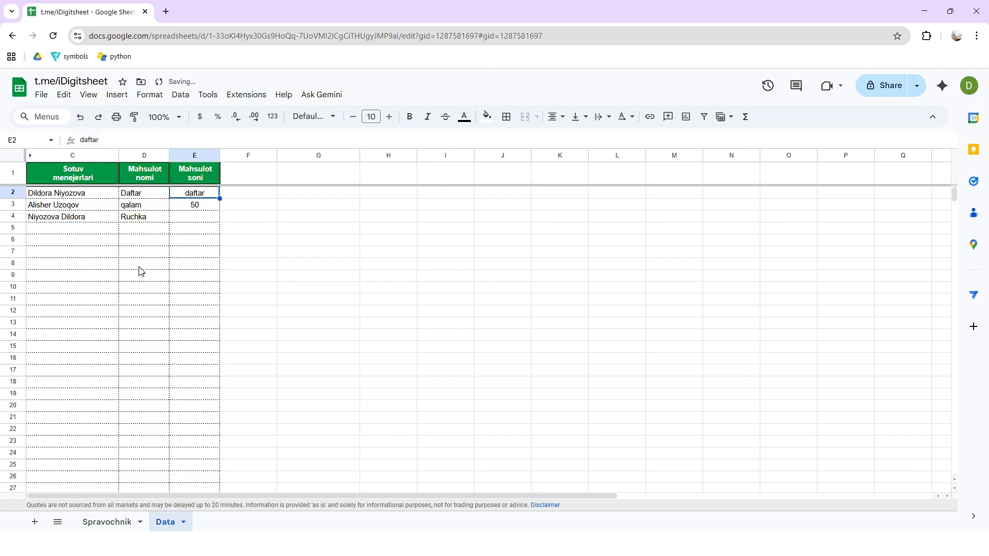
{"action": "type", "text": "10"}
{"action": "key", "text": "Return"}
{"action": "key", "text": "Return"}
{"action": "type", "text": "30"}
{"action": "key", "text": "Return"}
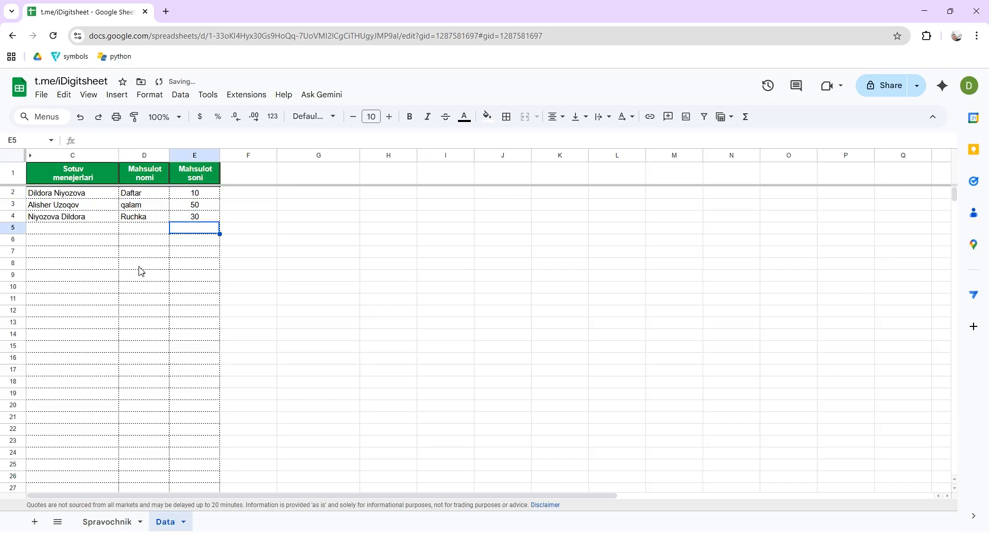
{"action": "key", "text": "Up"}
{"action": "key", "text": "Left"}
{"action": "key", "text": "Left"}
{"action": "key", "text": "Up"}
{"action": "key", "text": "Up"}
{"action": "key", "text": "shift+Down"}
{"action": "key", "text": "shift+Down"}
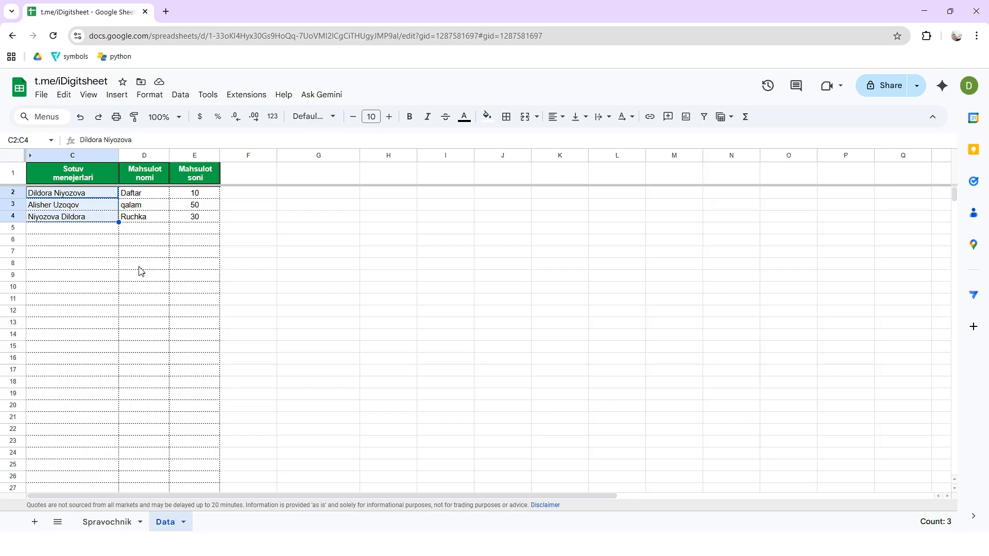
- Delete the sample values in C2:E4 and open Data > Data validation
{"action": "left_click", "coordinate": [86, 233]}
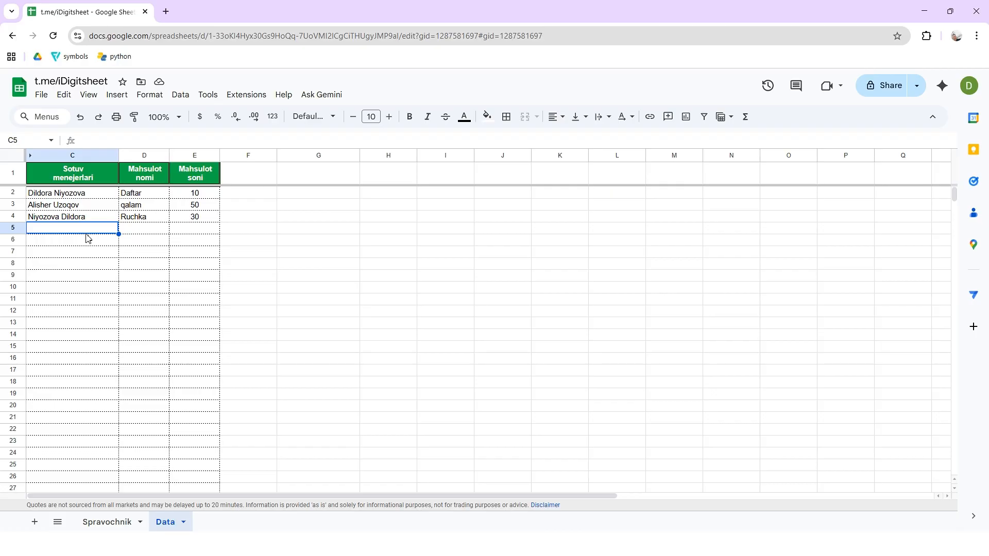
{"action": "key", "text": "Up"}
{"action": "key", "text": "Up"}
{"action": "key", "text": "Up"}
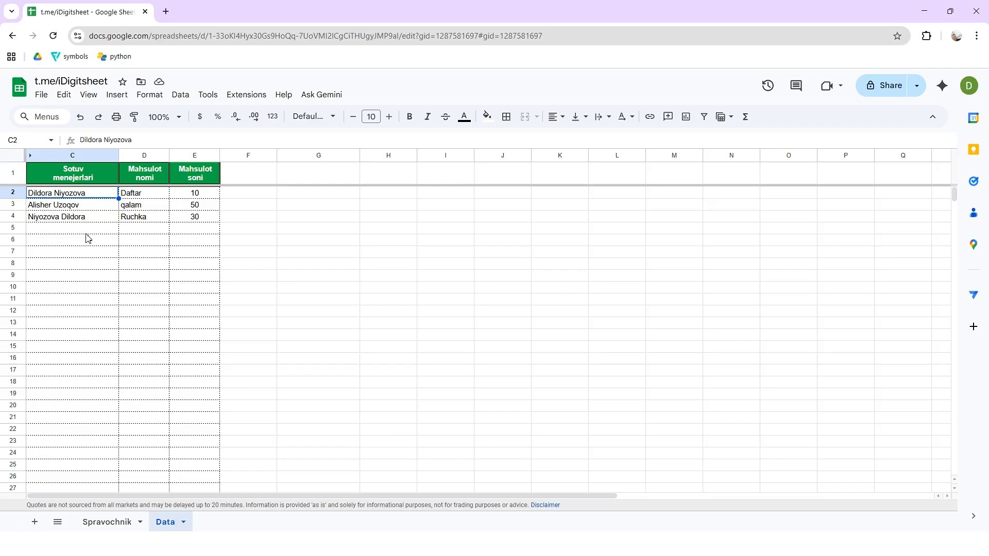
{"action": "key", "text": "shift+Right"}
{"action": "key", "text": "shift+Right"}
{"action": "key", "text": "shift+Down"}
{"action": "key", "text": "shift+Down"}
{"action": "key", "text": "Delete"}
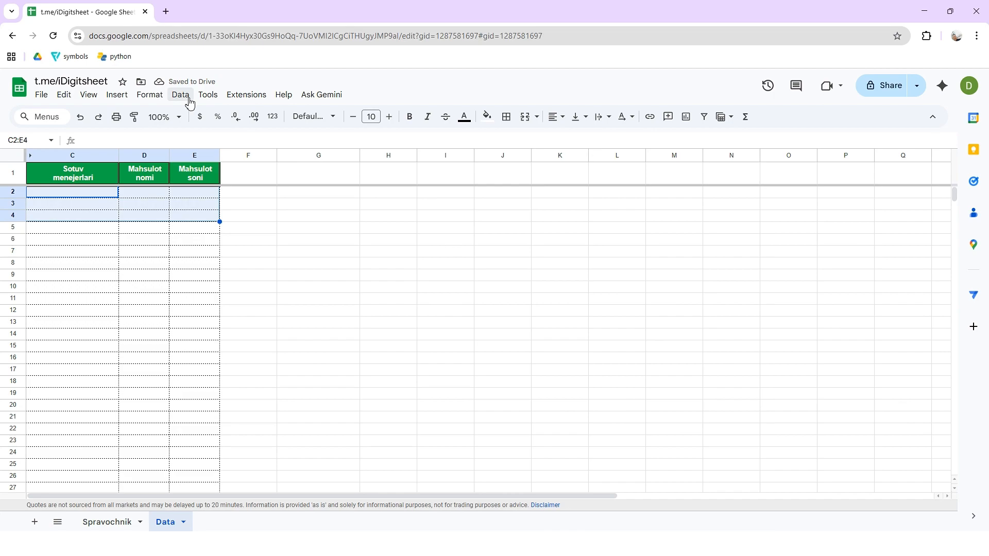
{"action": "left_click", "coordinate": [190, 103]}
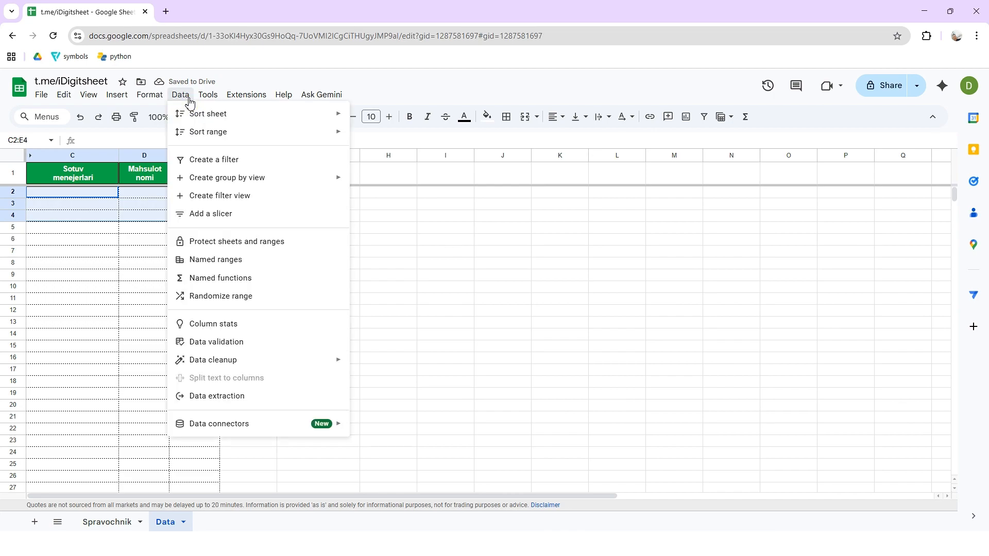
{"action": "left_click", "coordinate": [227, 343]}
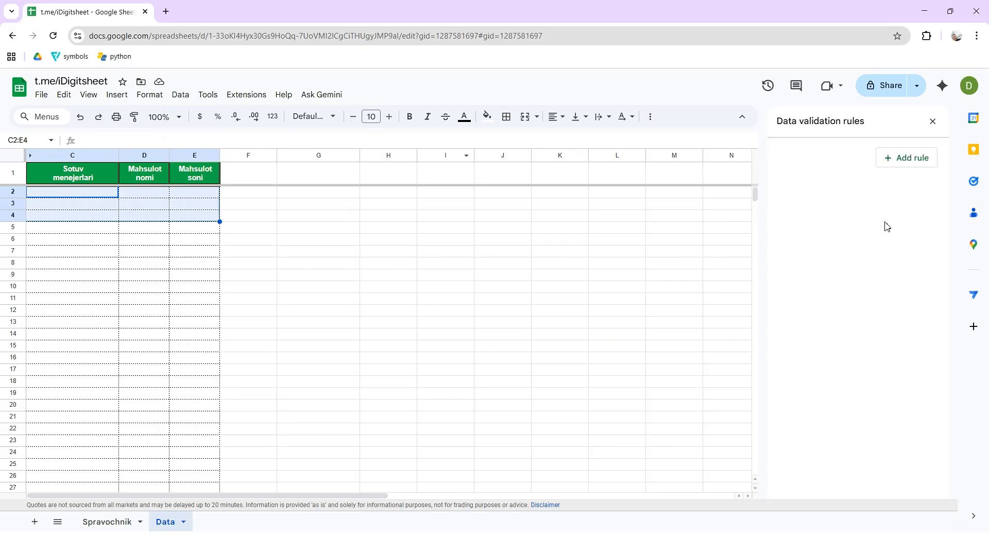
- Add a dropdown rule and change its range from Data!C2:E4 to Data!C2:C
{"action": "left_click", "coordinate": [908, 162]}
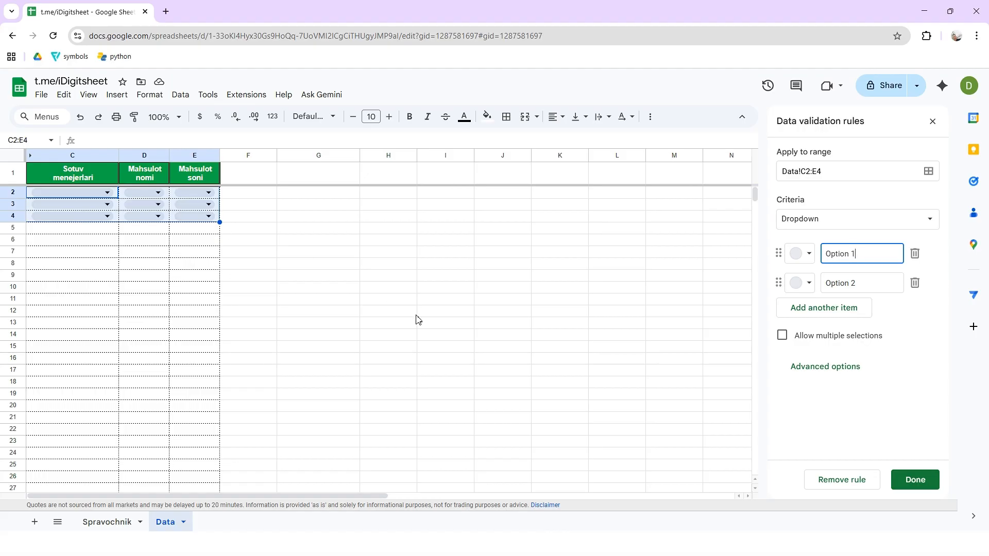
{"action": "left_click", "coordinate": [841, 174]}
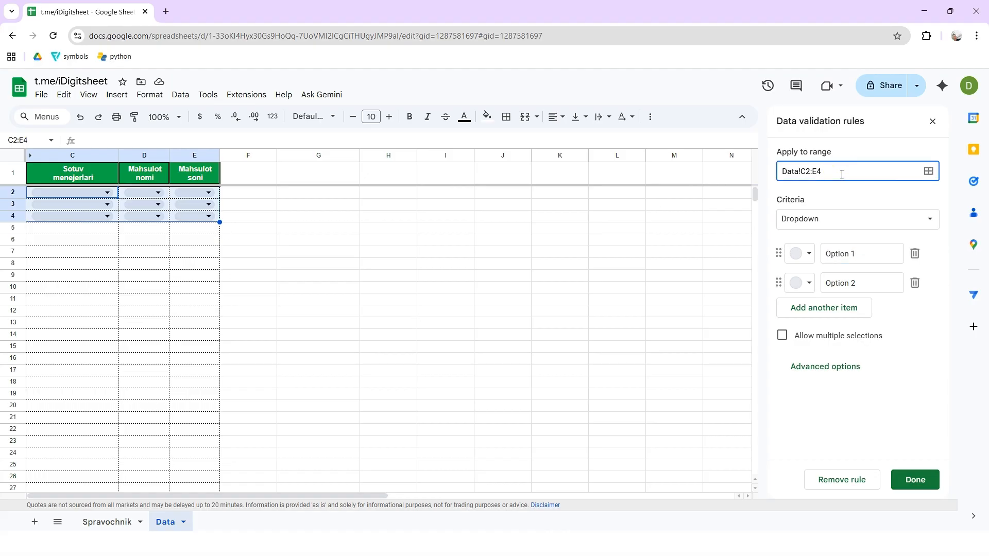
{"action": "key", "text": "BackSpace"}
{"action": "key", "text": "BackSpace"}
{"action": "type", "text": "C"}
{"action": "left_click", "coordinate": [862, 189]}
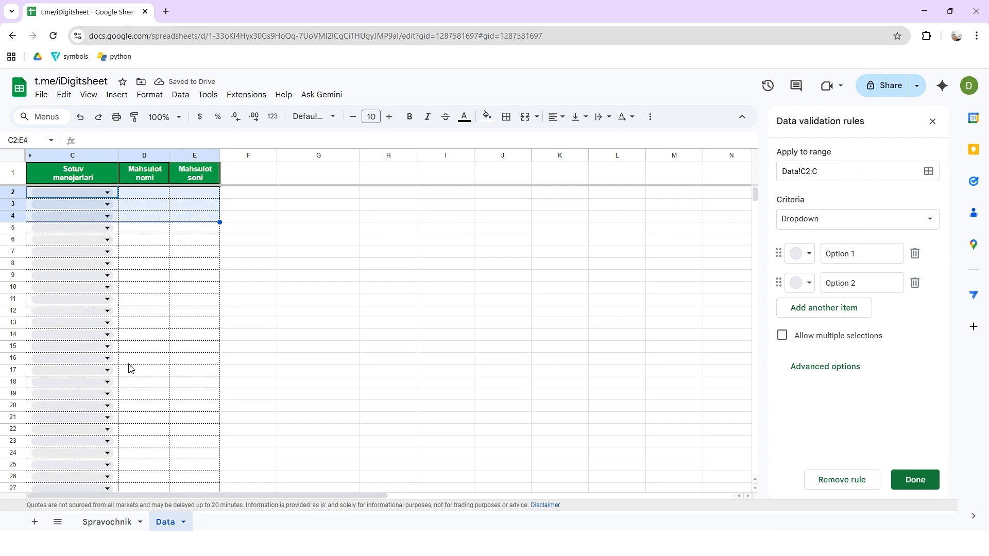
{"action": "left_click", "coordinate": [863, 253]}
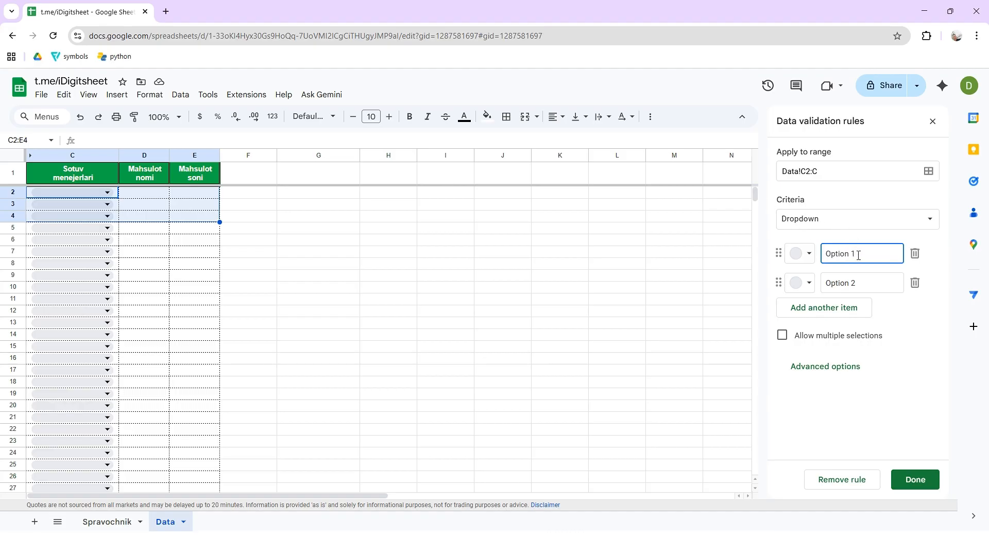
- Replace Option 1 and Option 2 with the two staff names
{"action": "key", "text": "BackSpace"}
{"action": "key", "text": "BackSpace"}
{"action": "key", "text": "BackSpace"}
{"action": "key", "text": "BackSpace"}
{"action": "key", "text": "BackSpace"}
{"action": "key", "text": "BackSpace"}
{"action": "key", "text": "BackSpace"}
{"action": "key", "text": "BackSpace"}
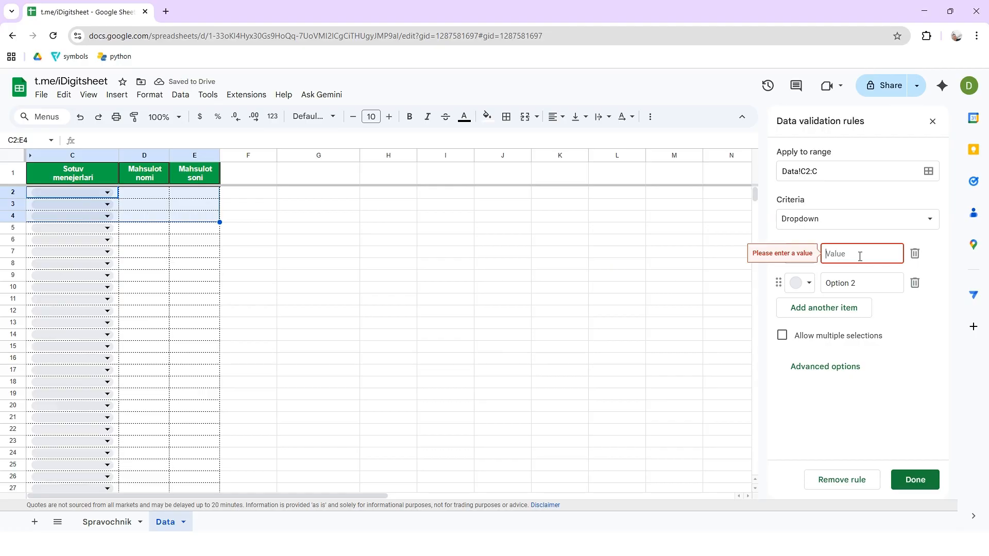
{"action": "type", "text": "Dildora Niyozova"}
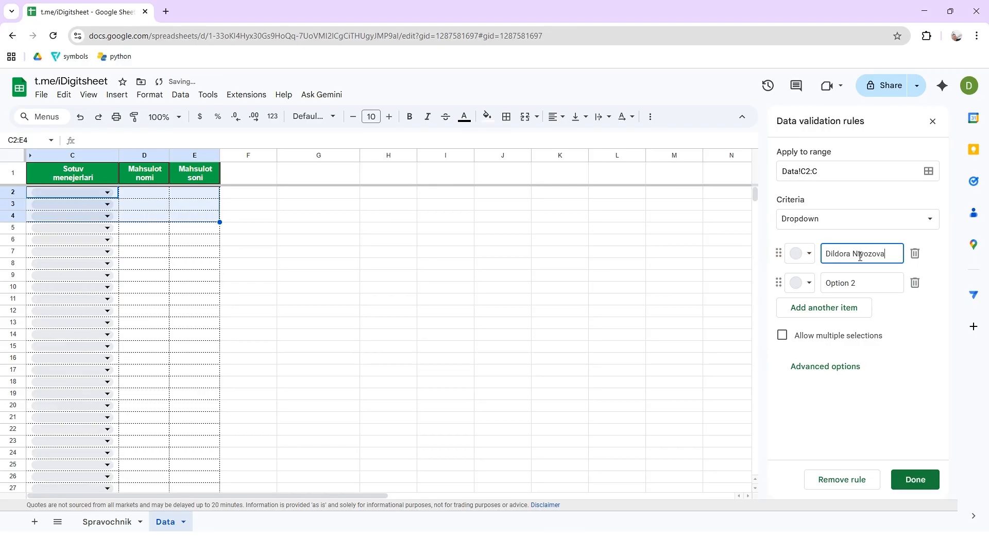
{"action": "left_click", "coordinate": [870, 284]}
{"action": "key", "text": "ctrl+a"}
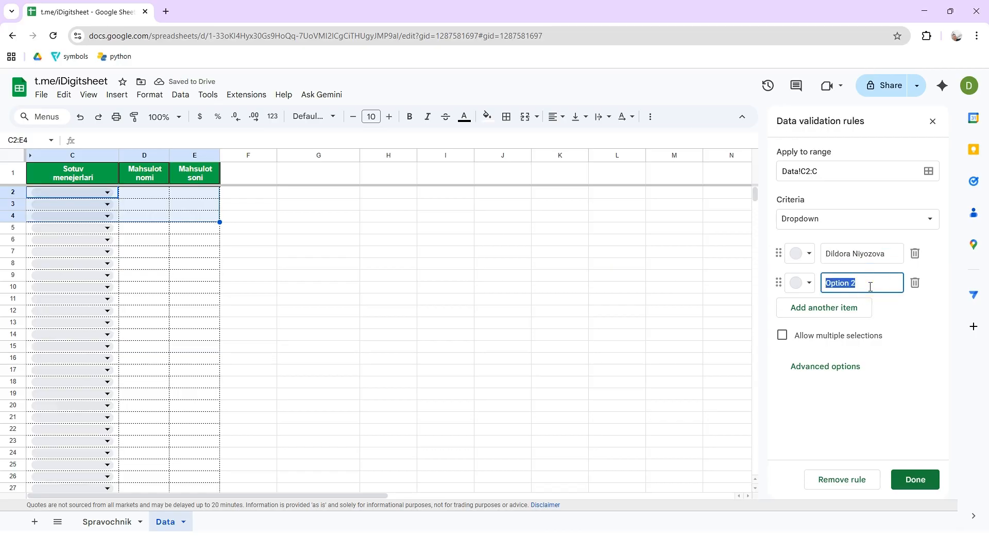
{"action": "type", "text": "Alisher Maqsudov"}
{"action": "left_click", "coordinate": [896, 401]}
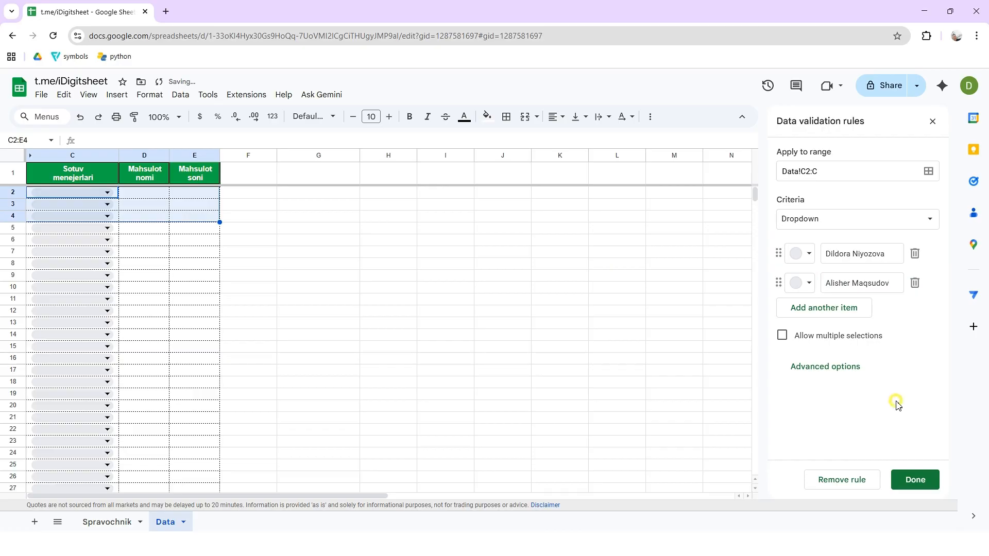
- Remove the empty third option and try reordering the two names
{"action": "left_click", "coordinate": [829, 309]}
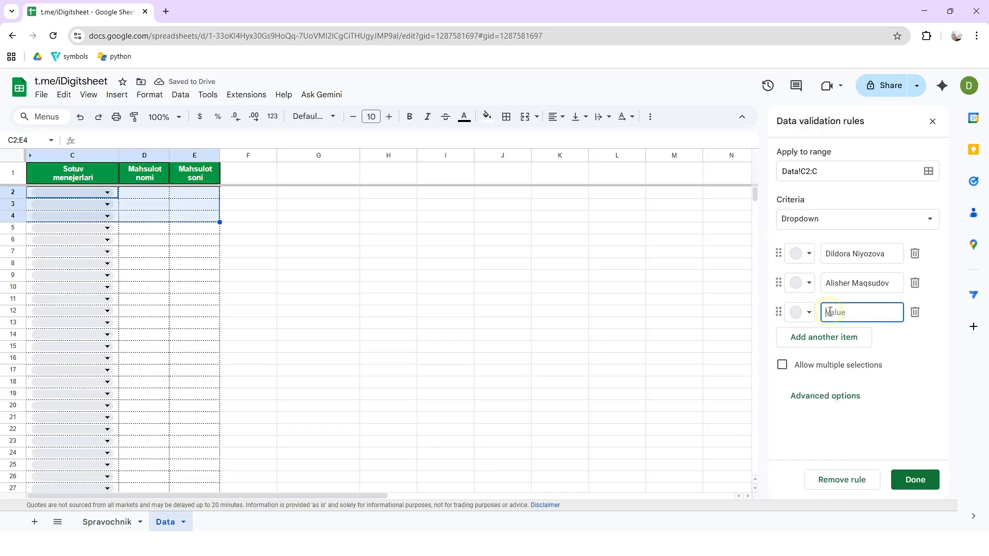
{"action": "left_click", "coordinate": [915, 312]}
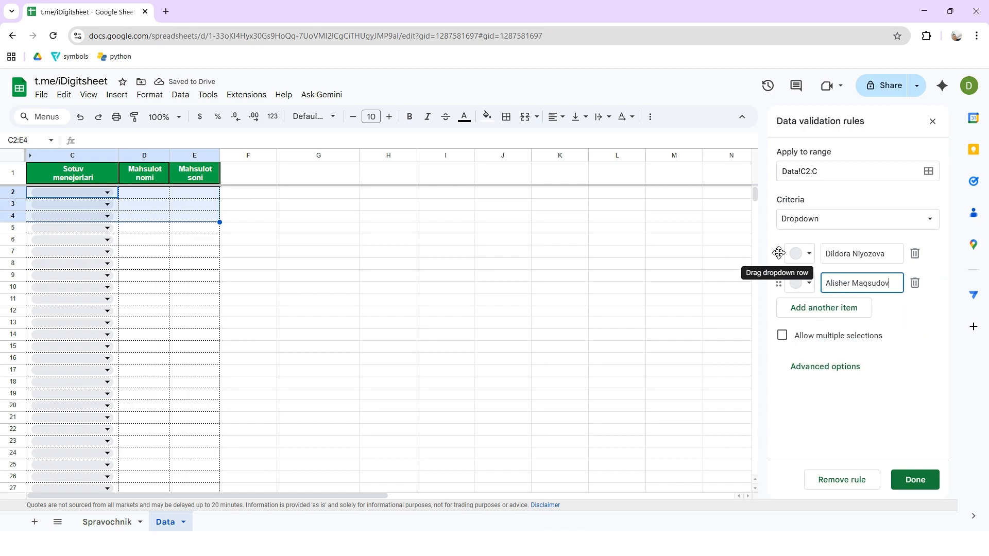
{"action": "mouse_move", "coordinate": [778, 253]}
{"action": "left_mouse_down"}
{"action": "mouse_move", "coordinate": [783, 302]}
{"action": "mouse_move", "coordinate": [778, 251]}
{"action": "left_mouse_up"}
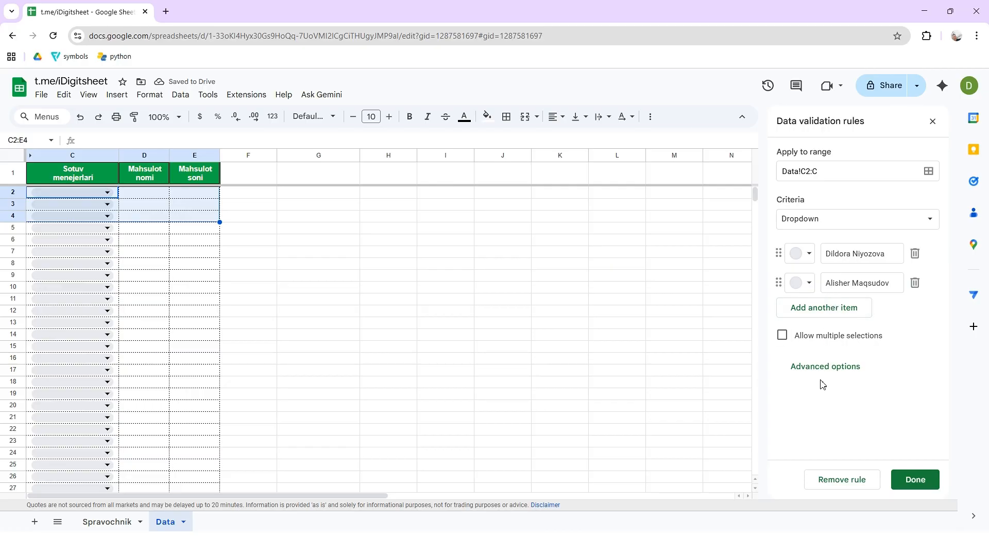
- Pick the first staff name in C2 and the second in C3, then show Advanced options
{"action": "left_click", "coordinate": [117, 252]}
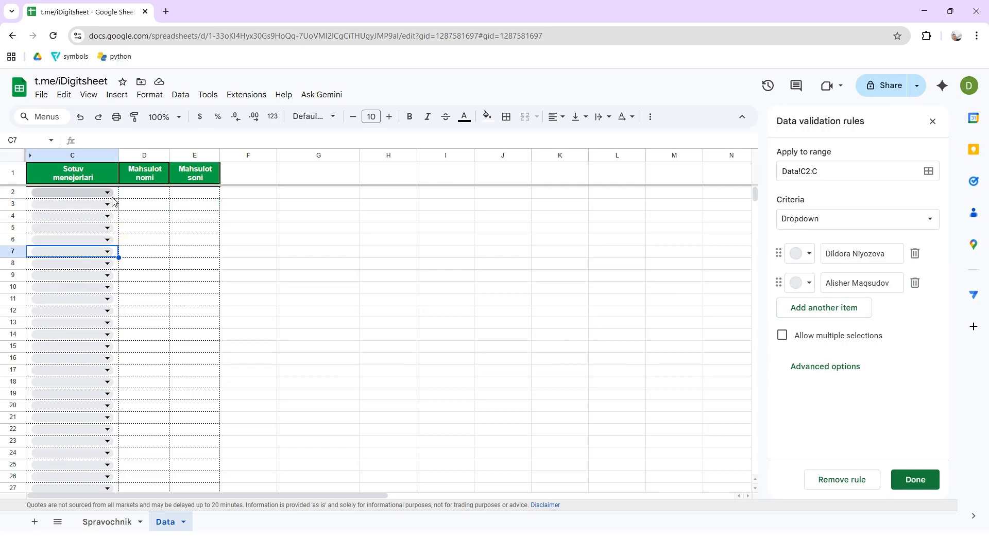
{"action": "left_click", "coordinate": [110, 193]}
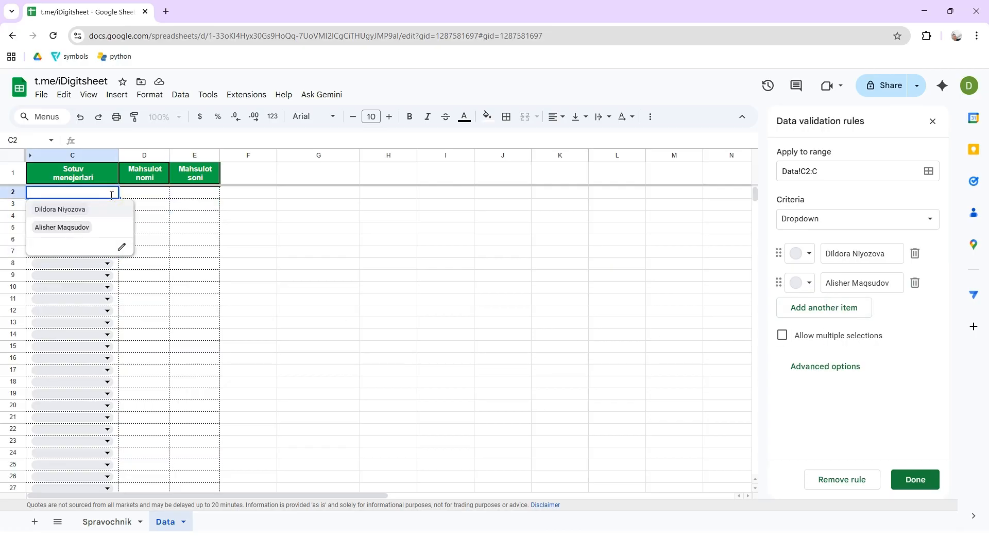
{"action": "left_click", "coordinate": [77, 209]}
{"action": "left_click", "coordinate": [109, 204]}
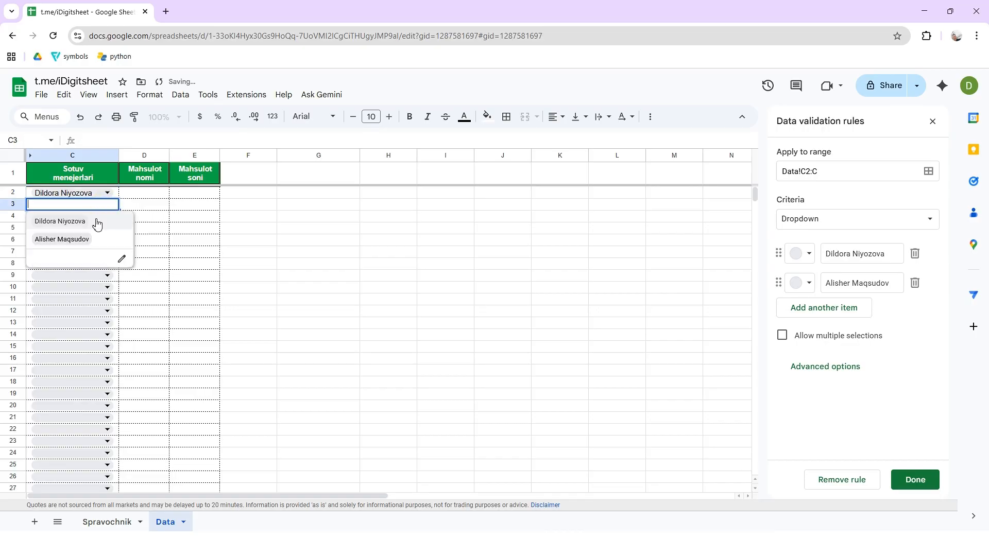
{"action": "left_click", "coordinate": [80, 242]}
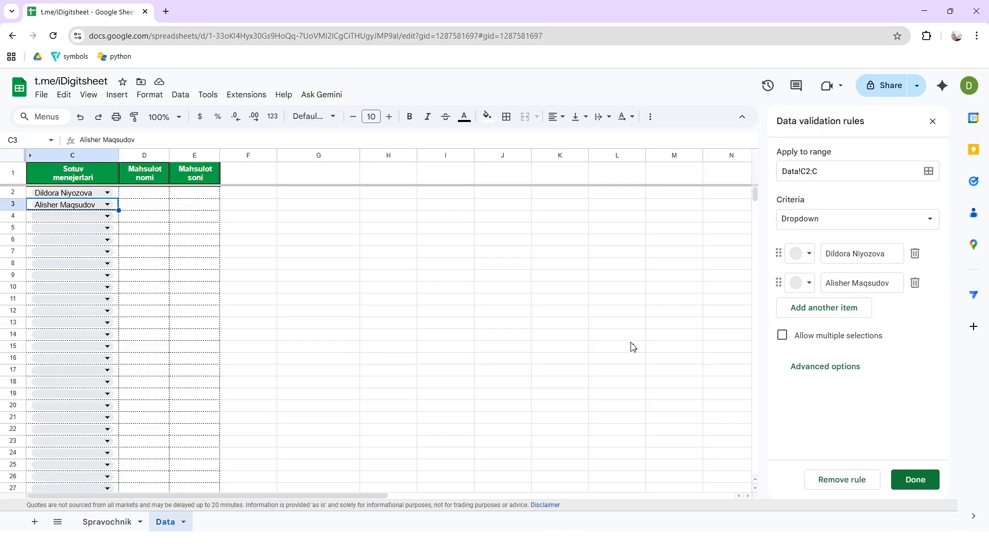
{"action": "left_click", "coordinate": [835, 367]}
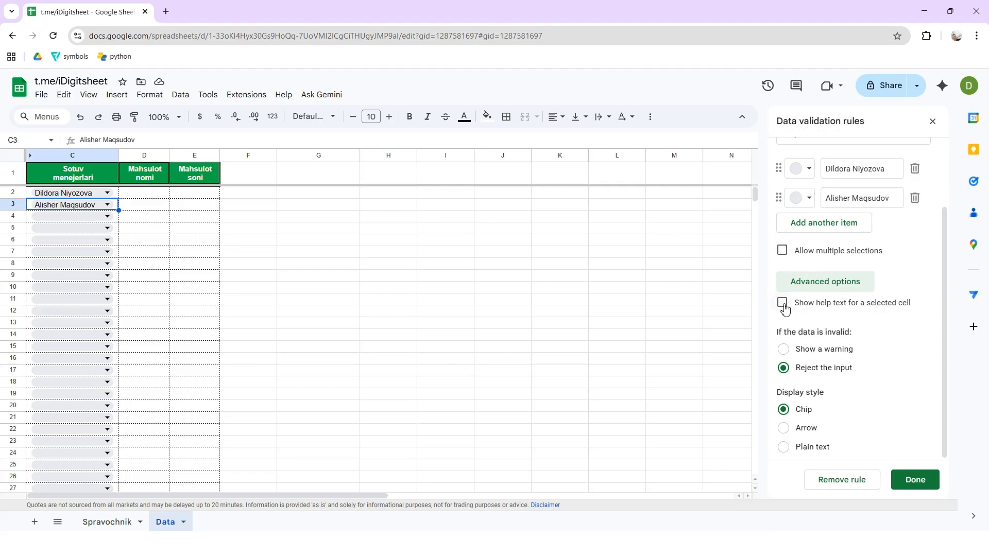
- Enable multiple selections and test adding and removing both names in C4
{"action": "left_click", "coordinate": [781, 251]}
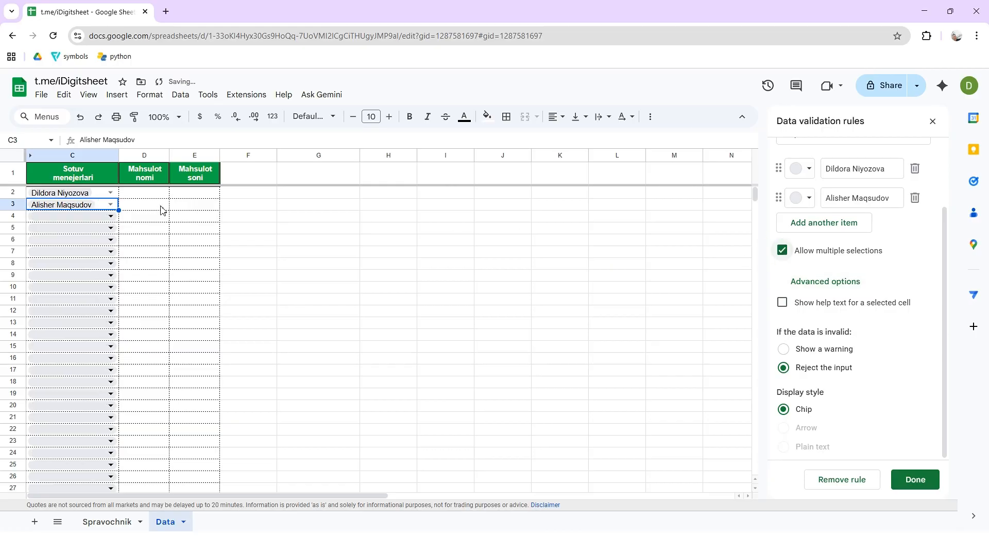
{"action": "left_click", "coordinate": [112, 216]}
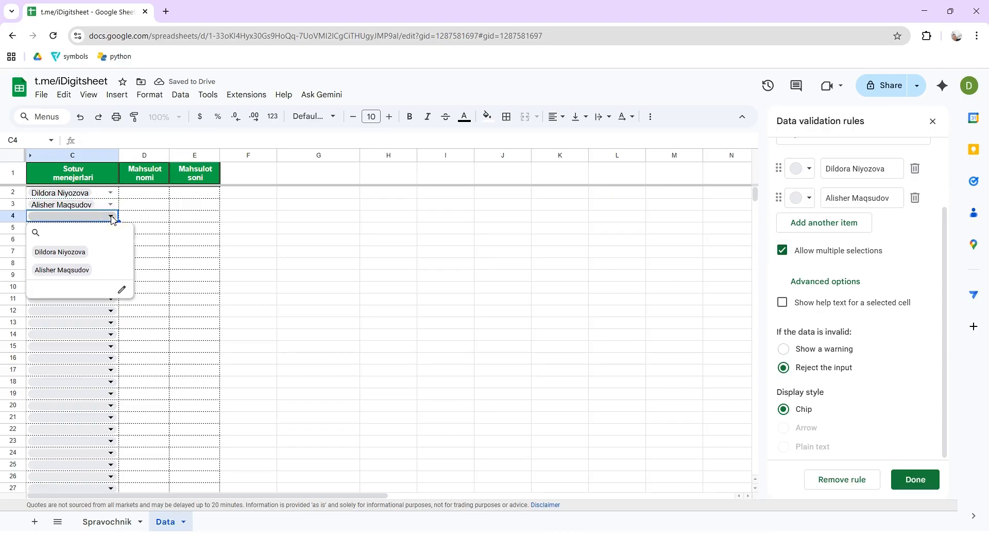
{"action": "left_click", "coordinate": [74, 253]}
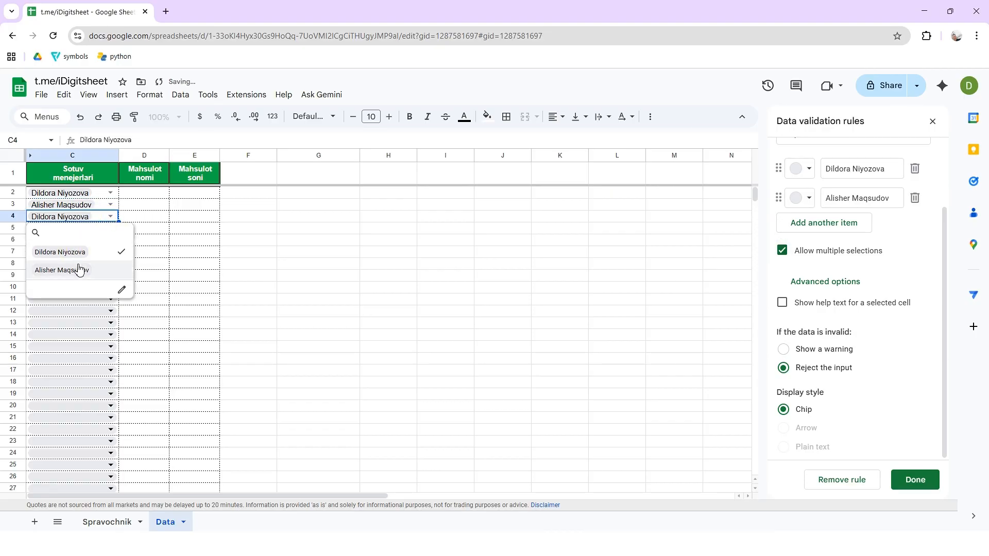
{"action": "left_click", "coordinate": [79, 271]}
{"action": "left_click", "coordinate": [78, 270]}
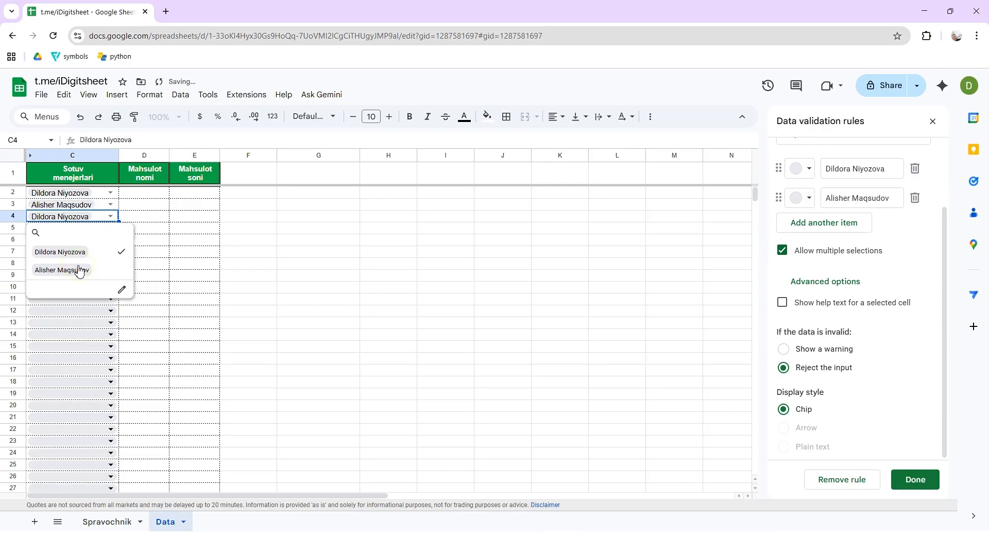
{"action": "left_click", "coordinate": [77, 252]}
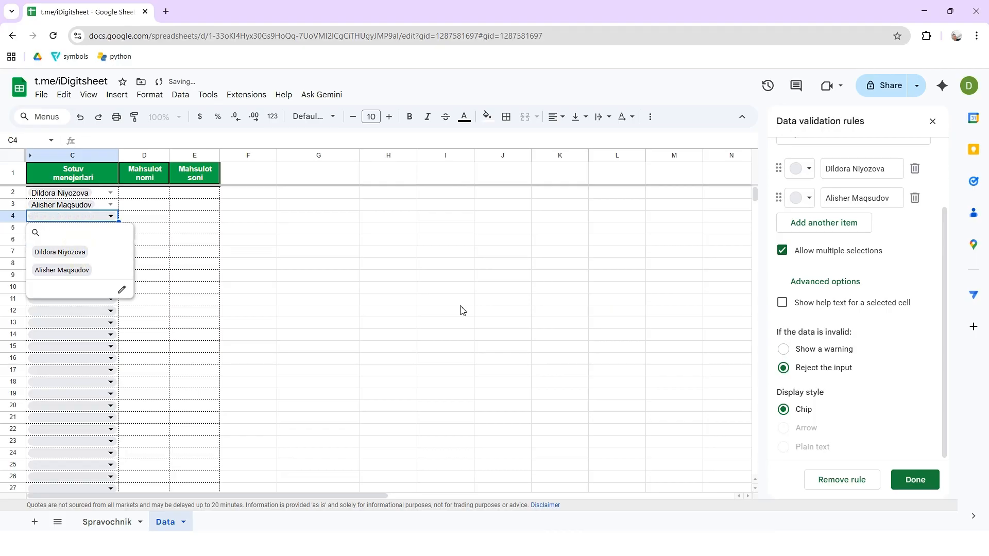
- Turn multiple selections back off and put the first staff name into C4
{"action": "left_click", "coordinate": [781, 250]}
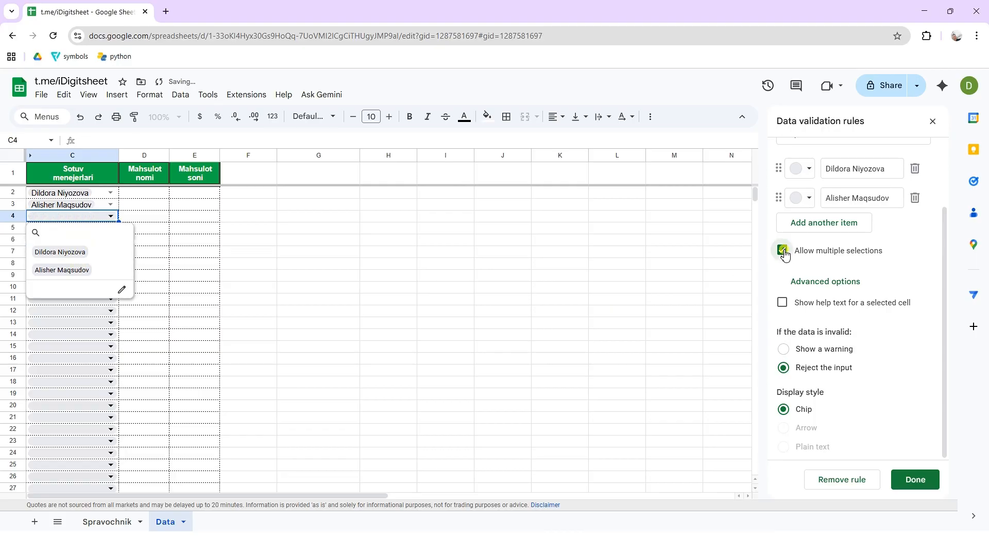
{"action": "left_click", "coordinate": [72, 251]}
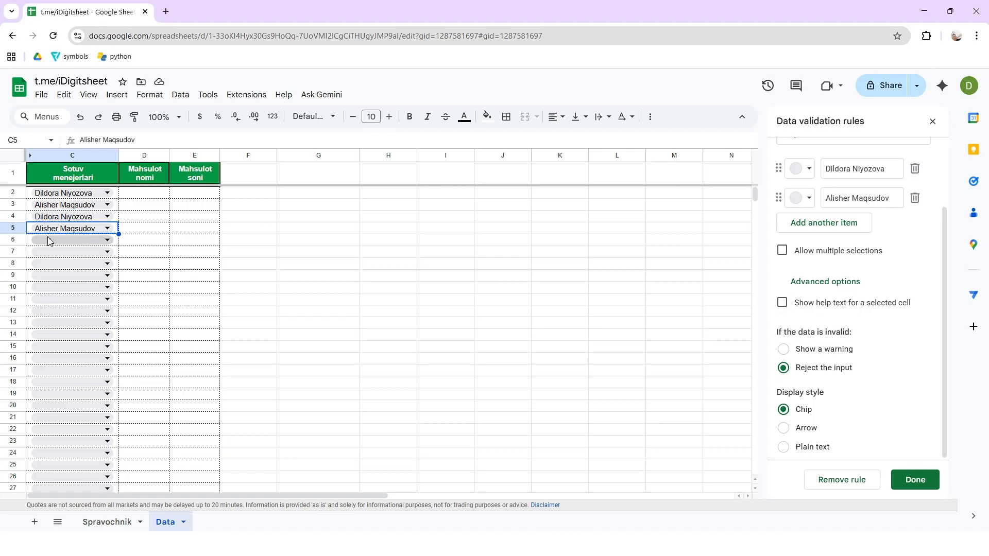
{"action": "left_click", "coordinate": [49, 241]}
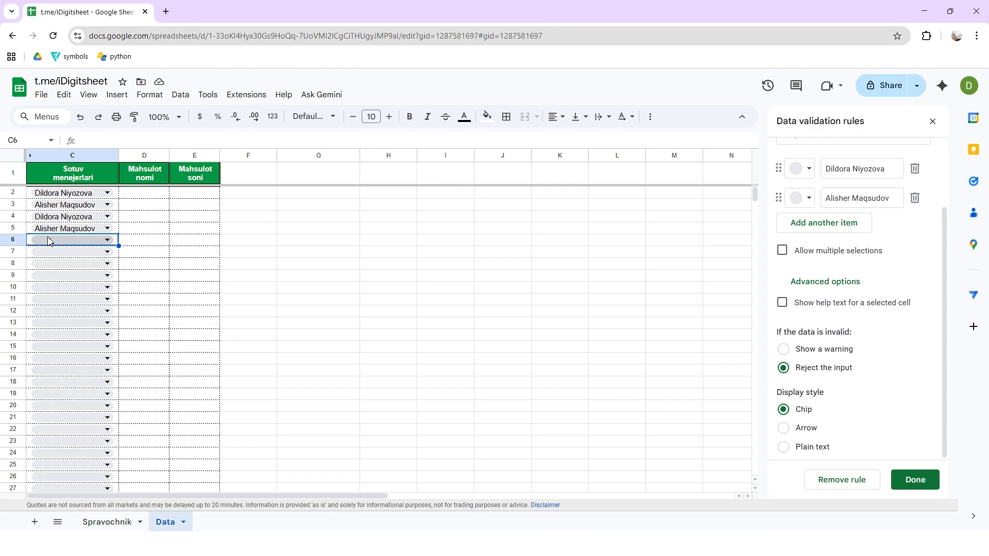
- Enter the non-listed text 'kskdjskjd' in C6 to trigger the rejection warning
{"action": "type", "text": "kskdjskjd"}
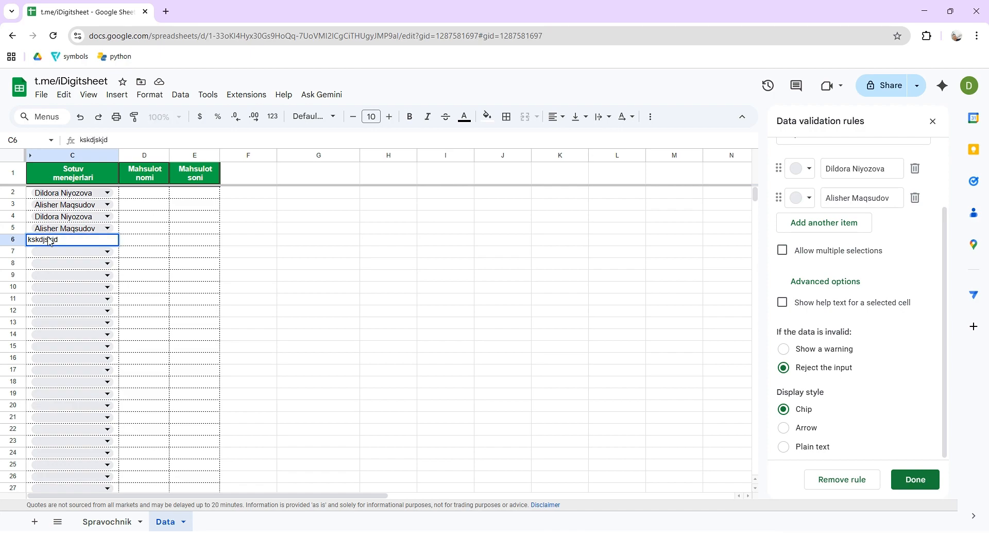
{"action": "key", "text": "Return"}
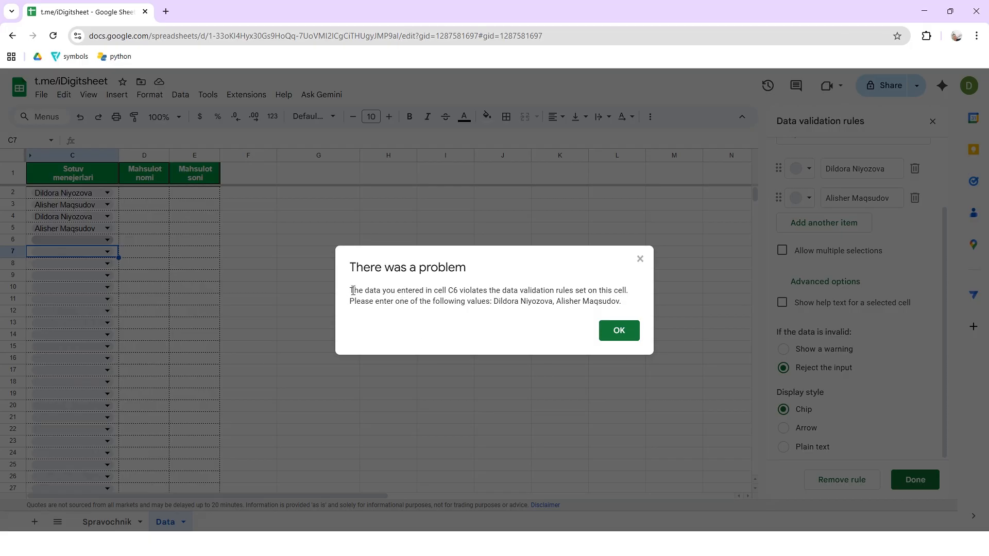
- Turn on help text and set it to "Iltimos ro'yxatdagi ismlardan tanlang"
{"action": "left_click", "coordinate": [632, 337]}
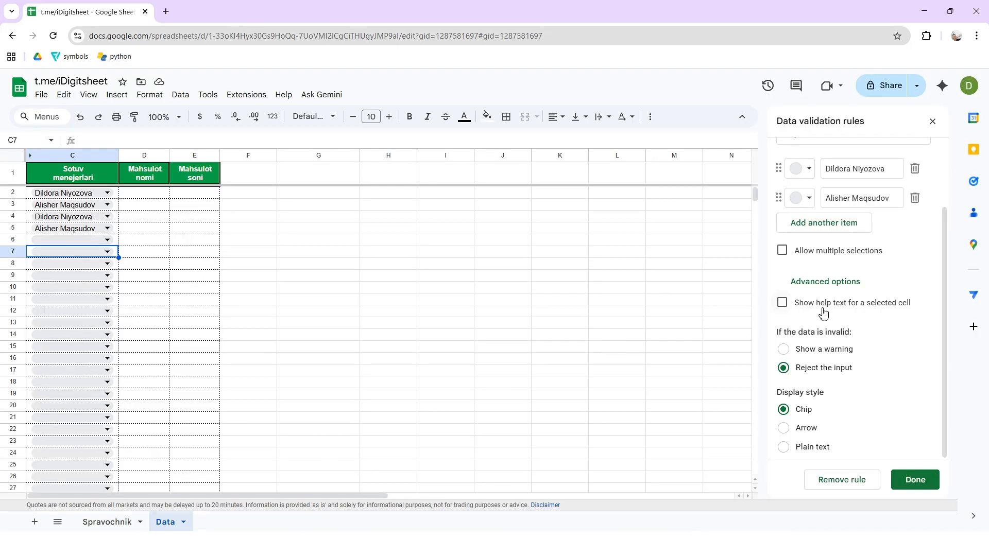
{"action": "left_click", "coordinate": [783, 304]}
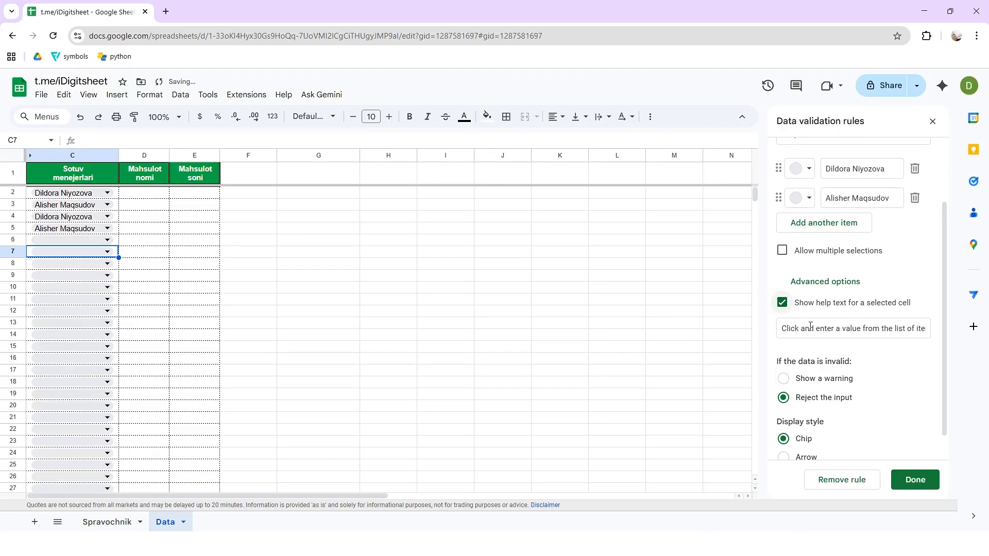
{"action": "left_click", "coordinate": [810, 327]}
{"action": "triple_click", "coordinate": [810, 327]}
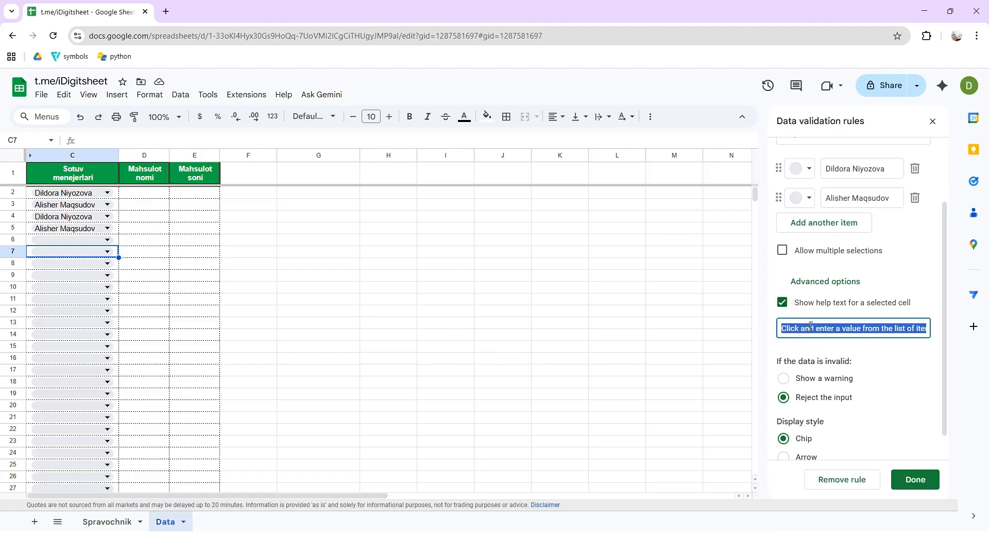
{"action": "type", "text": "Iltim"}
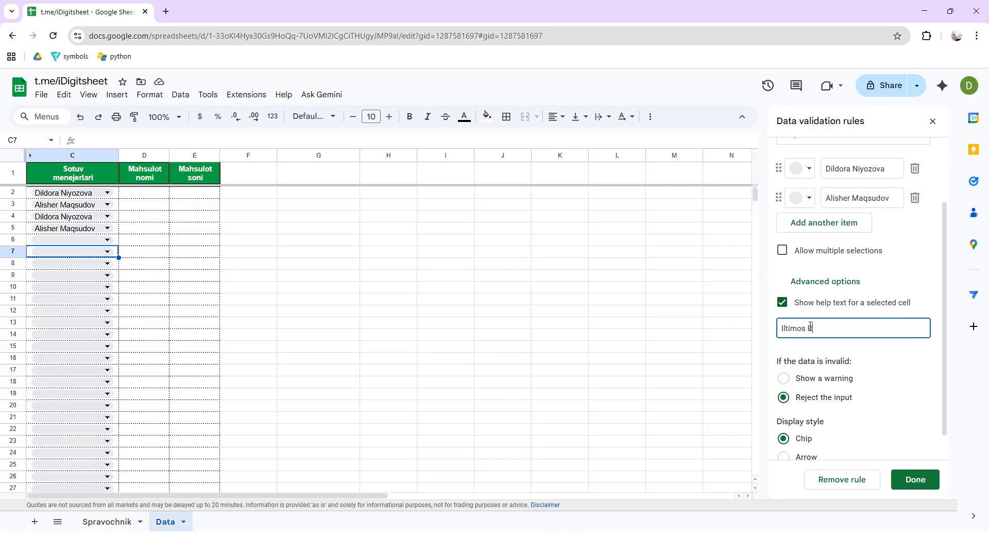
{"action": "type", "text": "os ro'yxatda"}
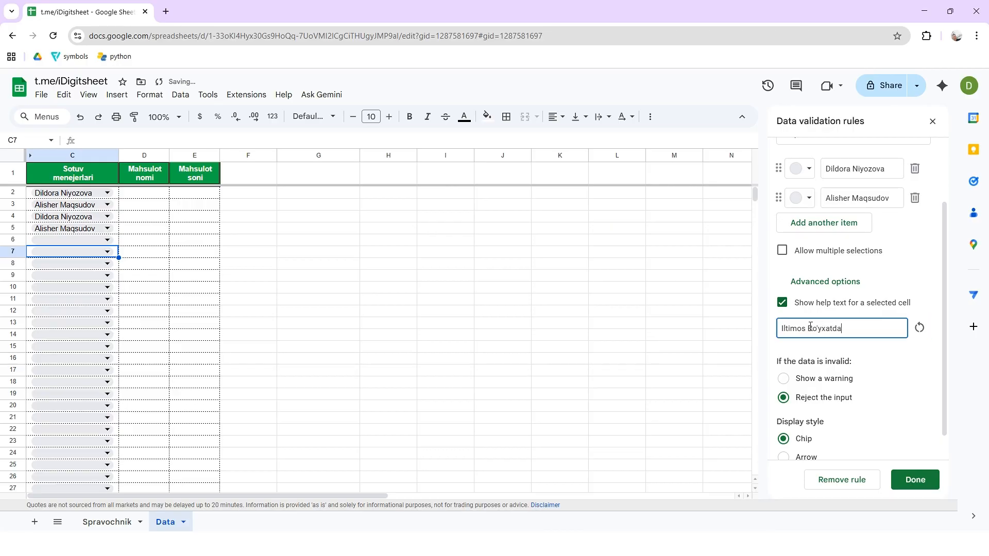
{"action": "type", "text": "gi ismlardan tanlang"}
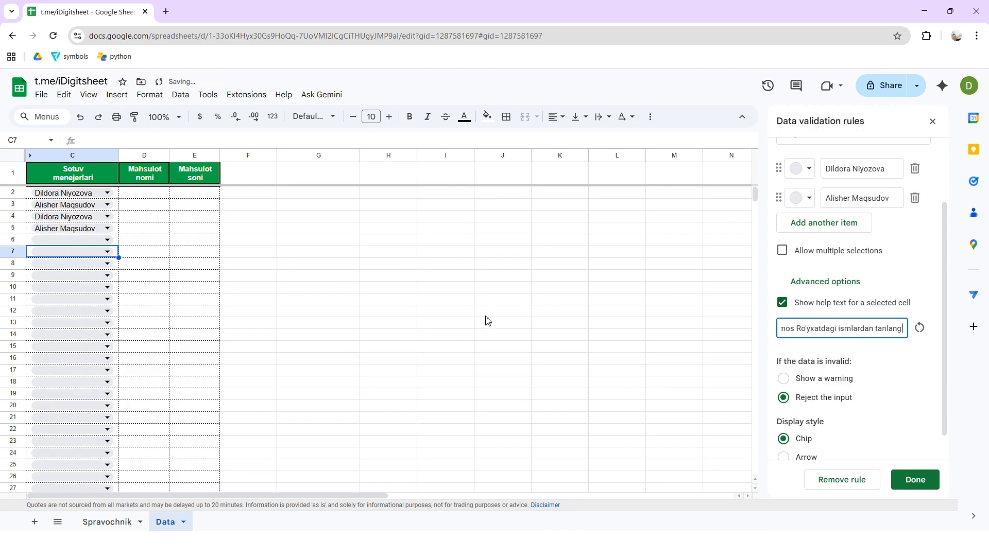
- Enter 'asdasdas' in C6 to confirm the custom rejection message, then dismiss it
{"action": "left_click", "coordinate": [87, 241]}
{"action": "type", "text": "asdasdas"}
{"action": "key", "text": "Return"}
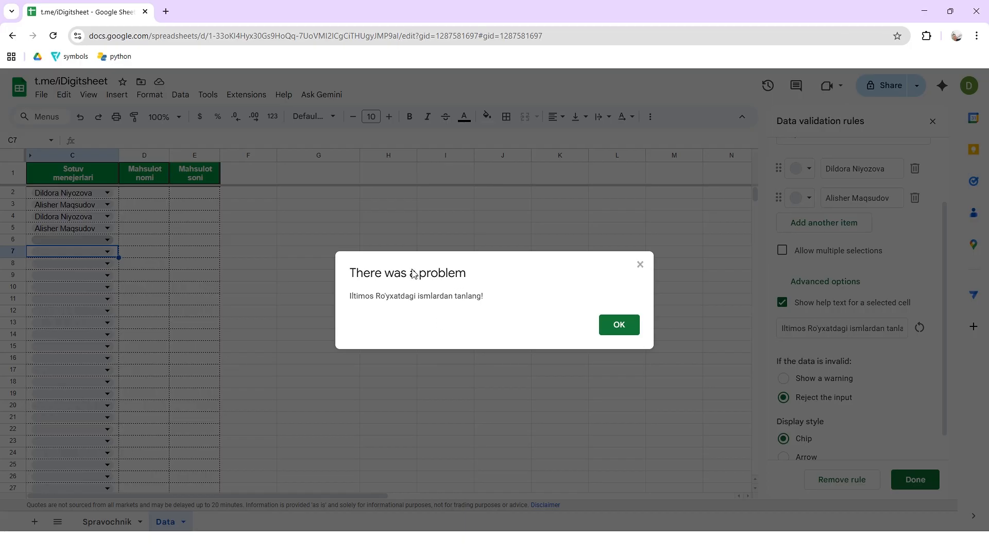
{"action": "left_click", "coordinate": [612, 334]}
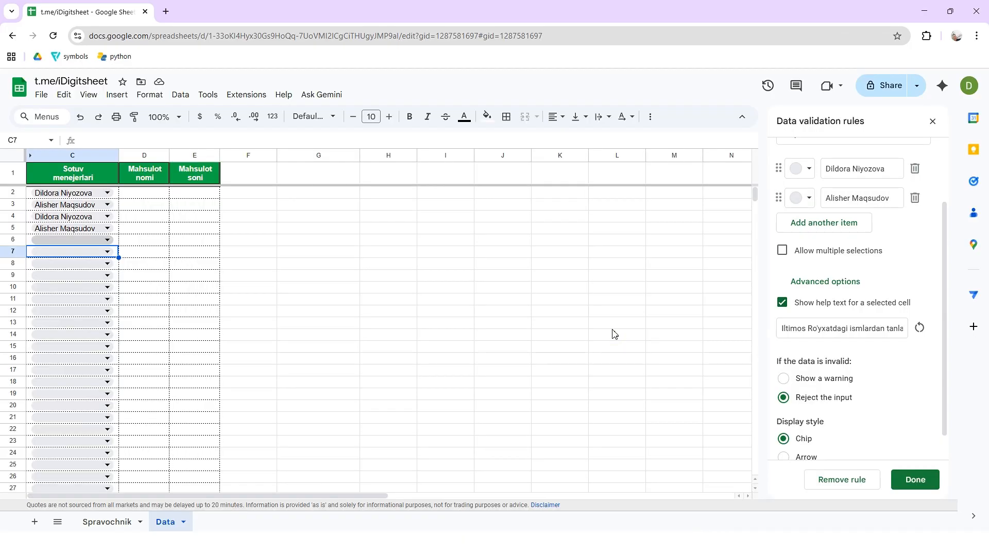
- Turn off help text, set display style to Plain text, and check C8's list still opens
{"action": "left_click", "coordinate": [783, 304]}
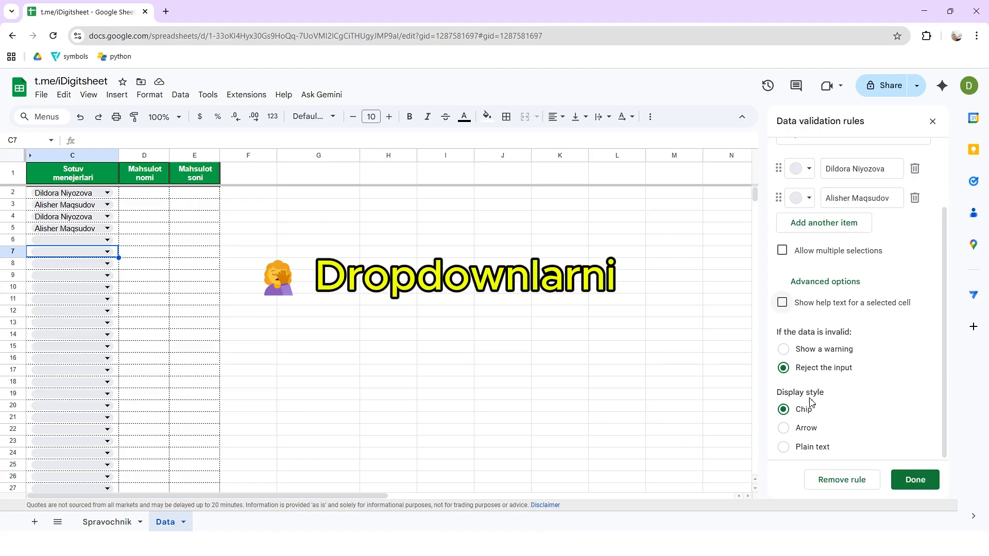
{"action": "left_click", "coordinate": [785, 429]}
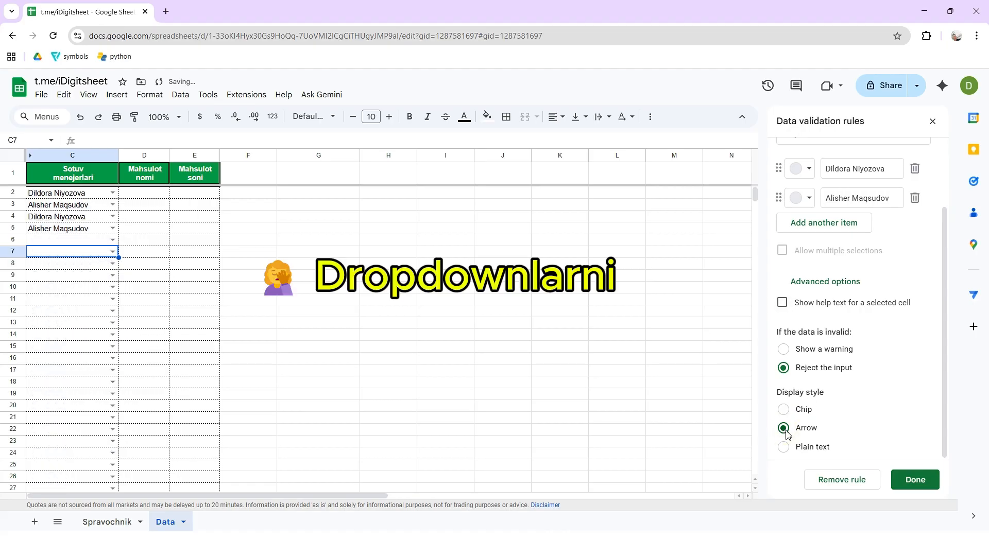
{"action": "left_click", "coordinate": [784, 447]}
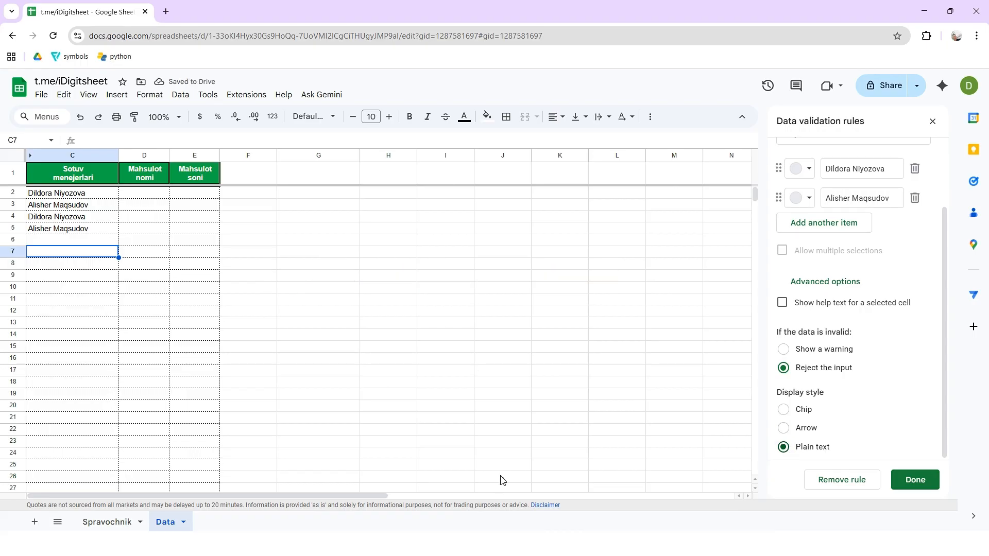
{"action": "left_click", "coordinate": [105, 268]}
{"action": "double_click", "coordinate": [104, 268]}
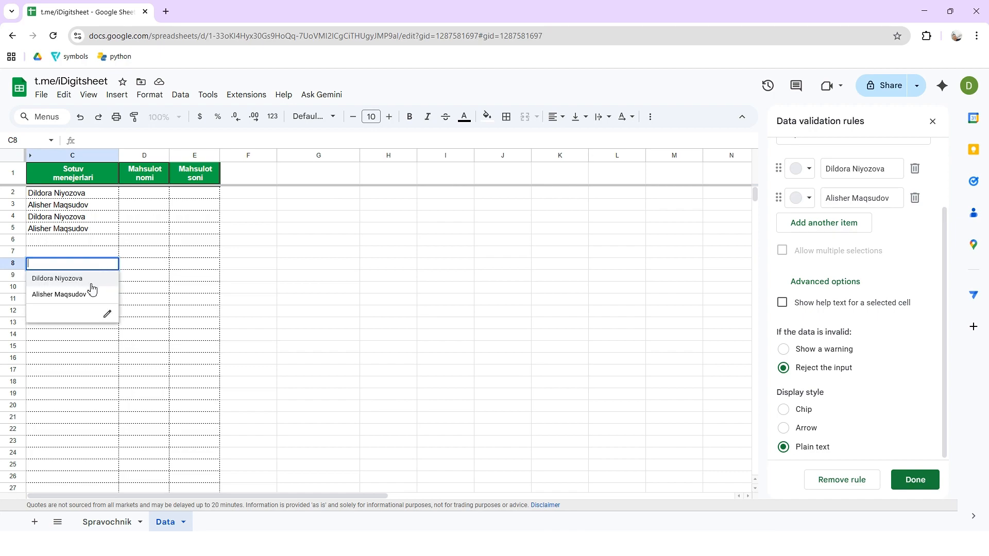
{"action": "left_click", "coordinate": [126, 240]}
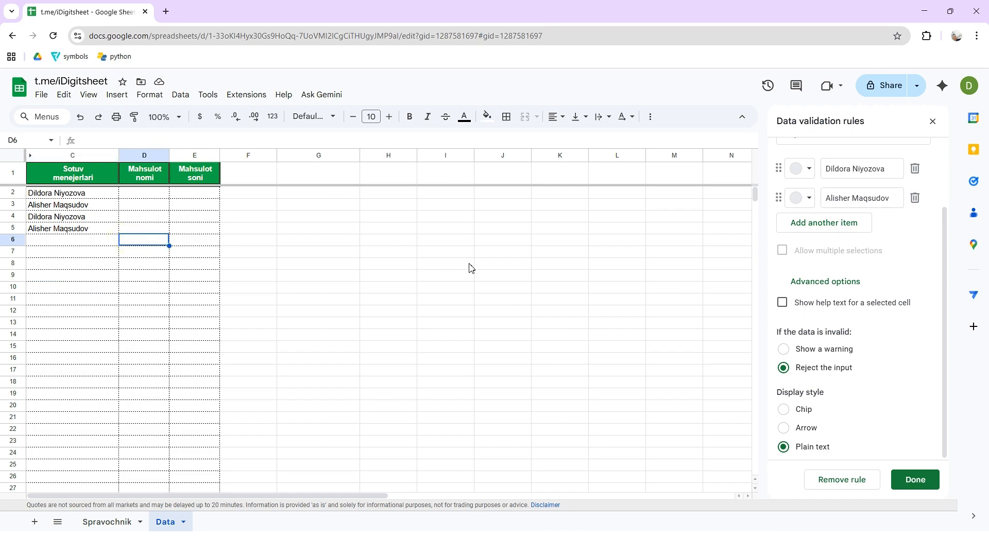
- Change the rule's criteria to Dropdown (from a range) and open the range picker
{"action": "scroll", "coordinate": [863, 374], "scroll_direction": "up", "scroll_amount": 3}
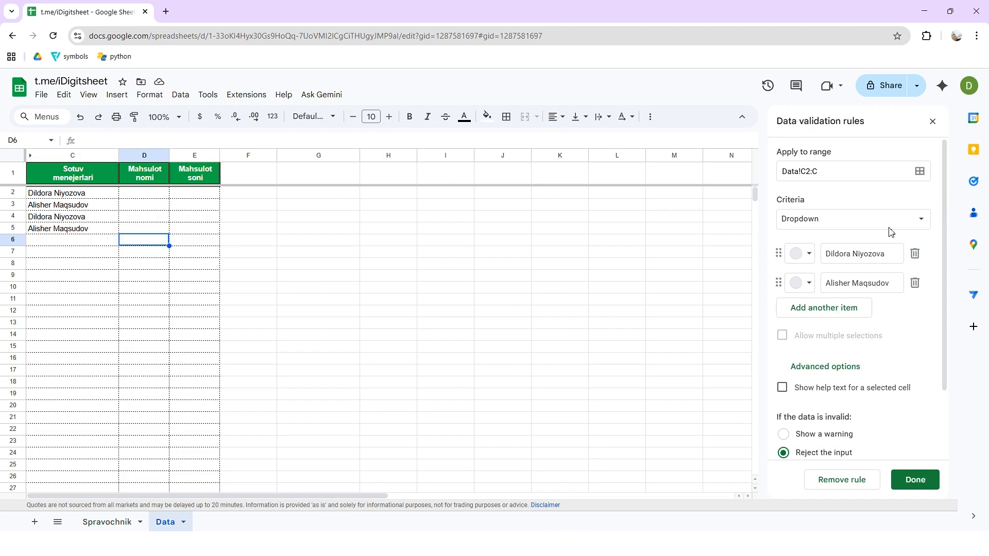
{"action": "left_click", "coordinate": [919, 219]}
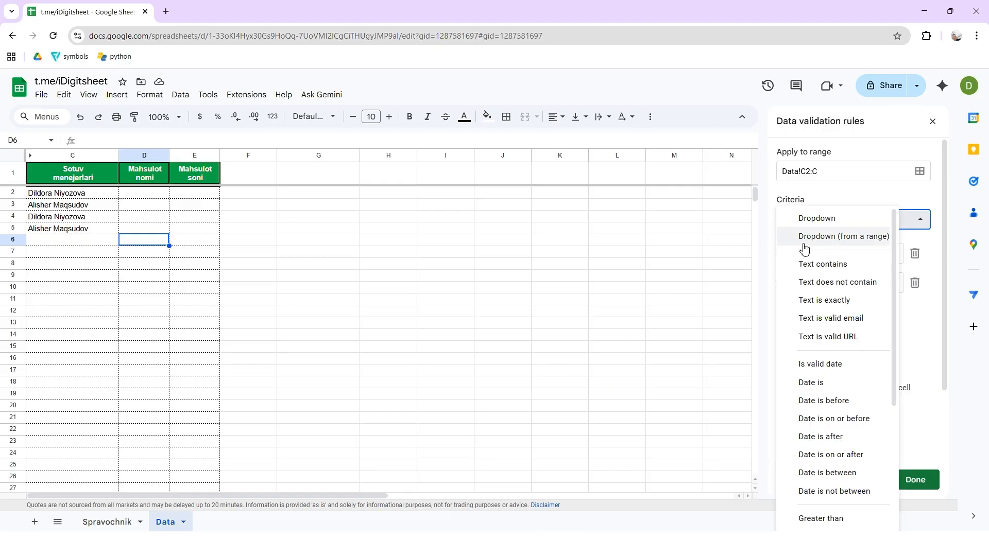
{"action": "left_click", "coordinate": [822, 248]}
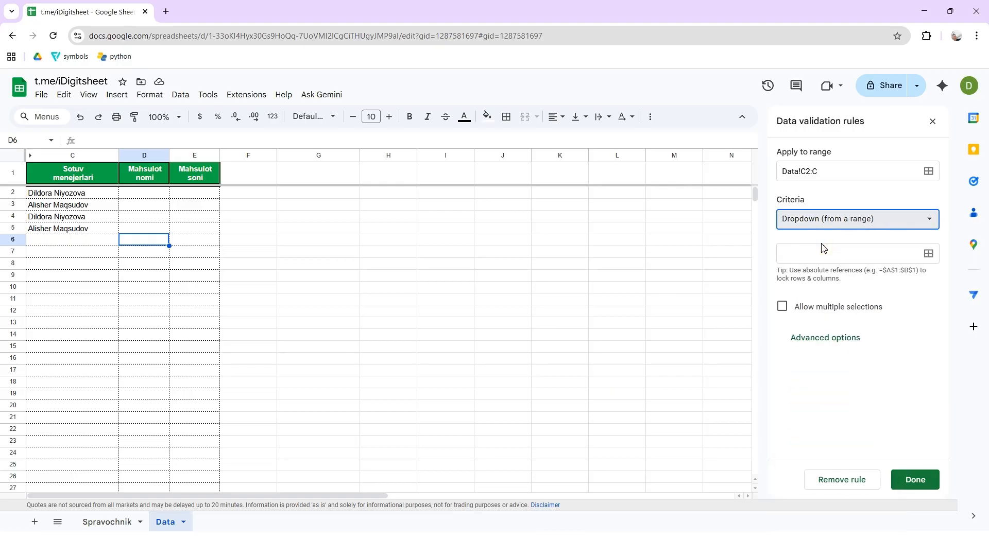
{"action": "left_click", "coordinate": [836, 252]}
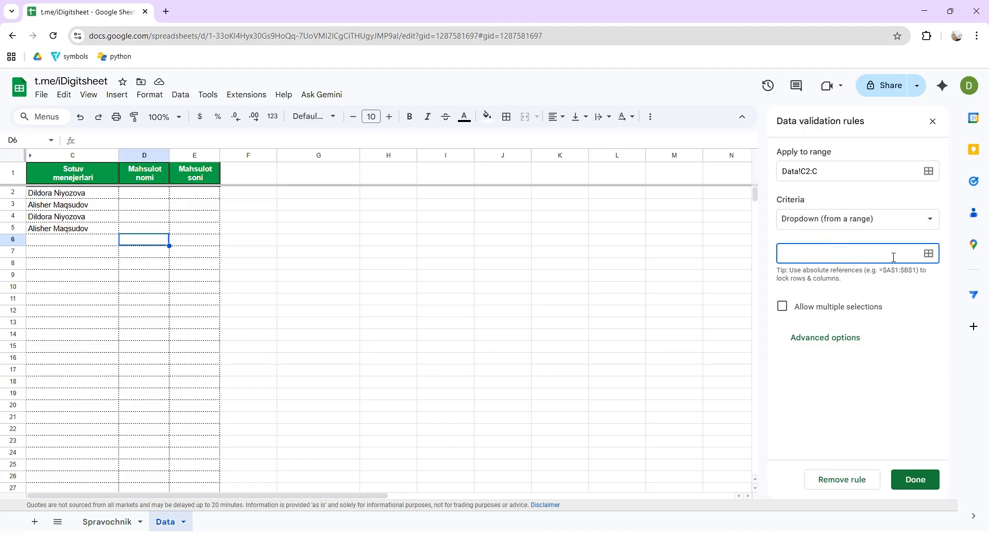
{"action": "left_click", "coordinate": [928, 253]}
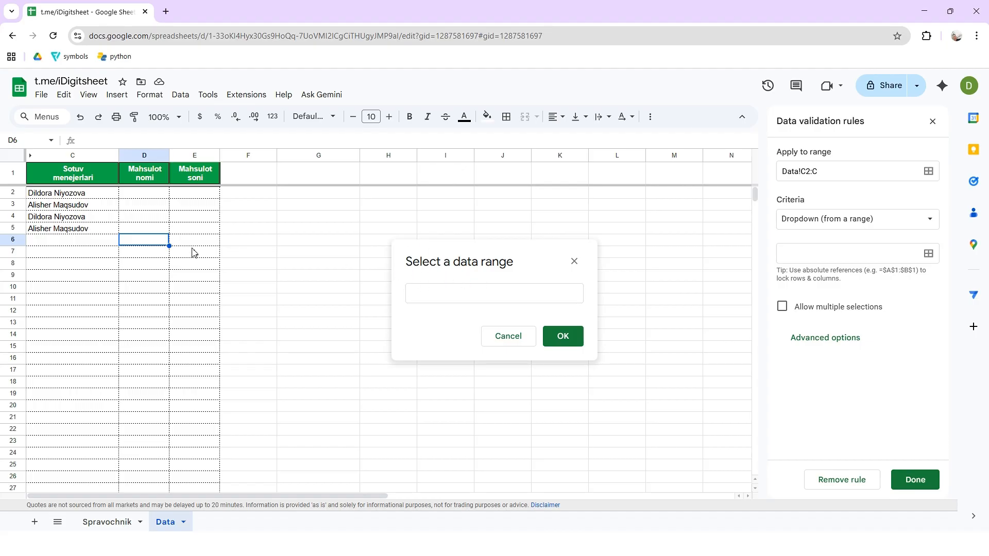
- Delete the old names from C2:C1000, clear the source field, and go to Spravochnik
{"action": "left_click", "coordinate": [52, 192]}
{"action": "key", "text": "ctrl+shift+Down"}
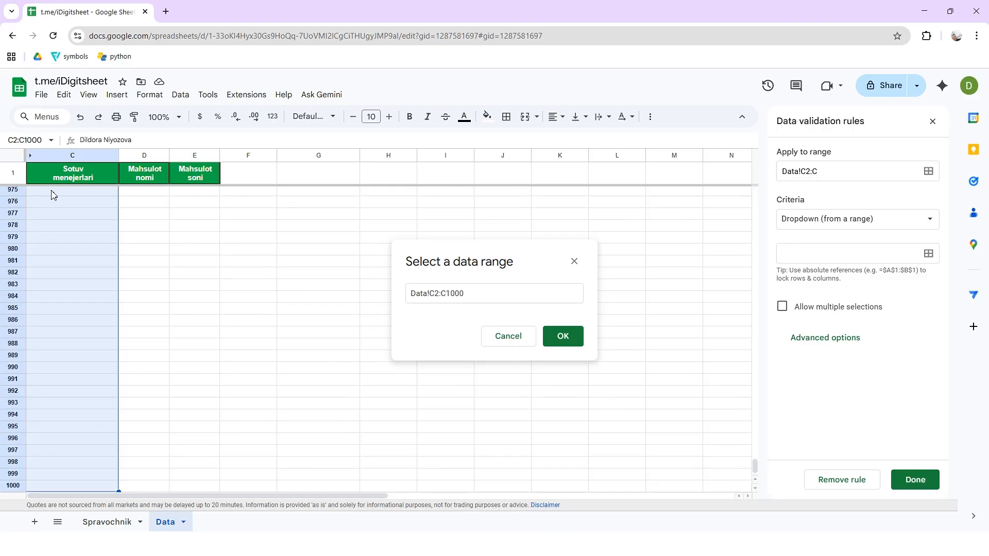
{"action": "key", "text": "Delete"}
{"action": "key", "text": "Down"}
{"action": "key", "text": "Up"}
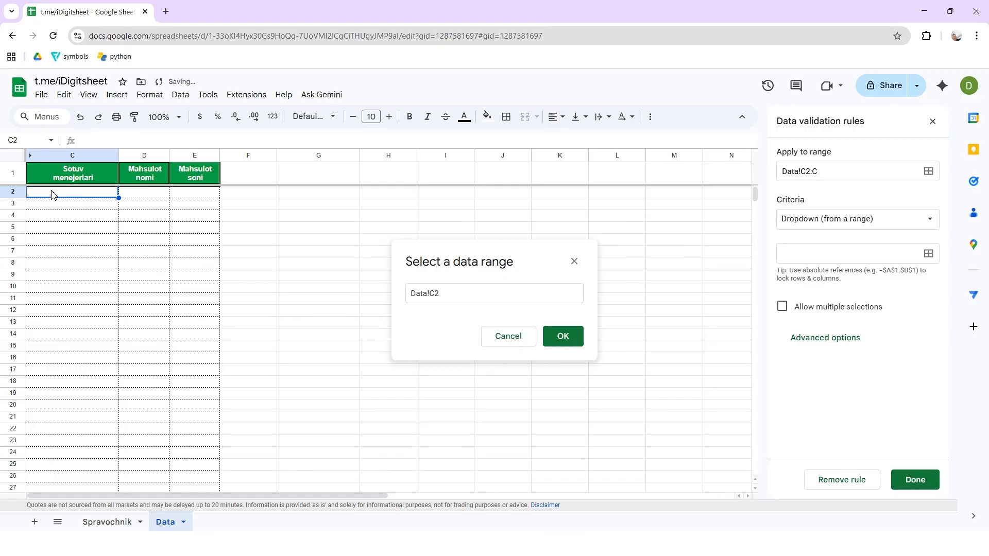
{"action": "key", "text": "Down"}
{"action": "key", "text": "Up"}
{"action": "key", "text": "Up"}
{"action": "key", "text": "Down"}
{"action": "left_click", "coordinate": [449, 293]}
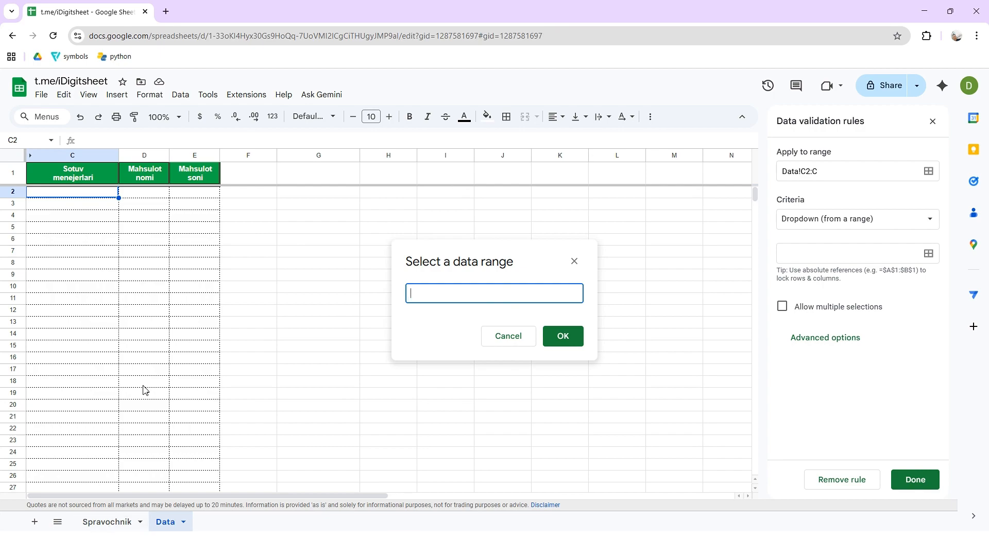
{"action": "left_click", "coordinate": [116, 522]}
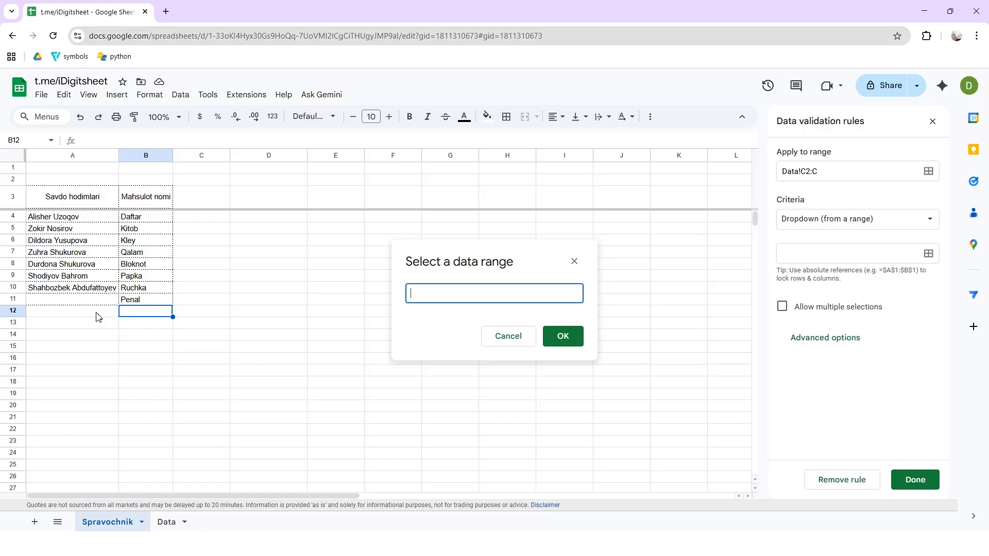
- Select Spravochnik!A4:A1000 as the column C dropdown source range and confirm it
{"action": "left_click", "coordinate": [181, 94]}
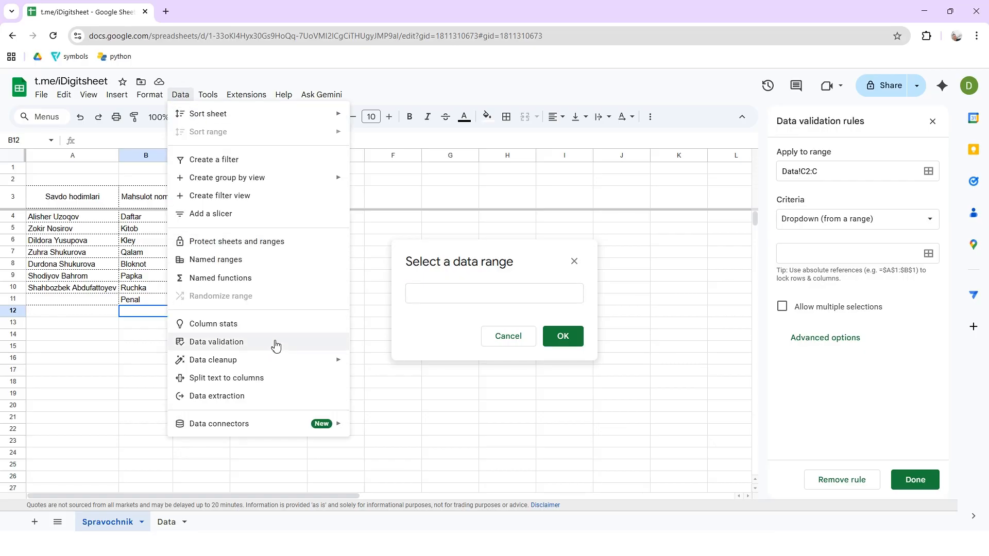
{"action": "left_click", "coordinate": [459, 296]}
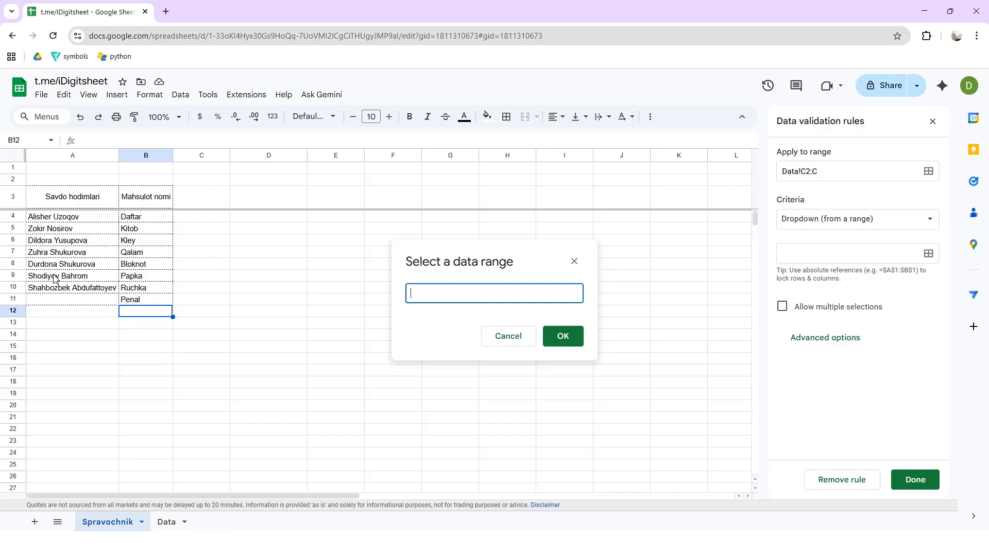
{"action": "left_click", "coordinate": [69, 218]}
{"action": "key", "text": "ctrl+shift+Down"}
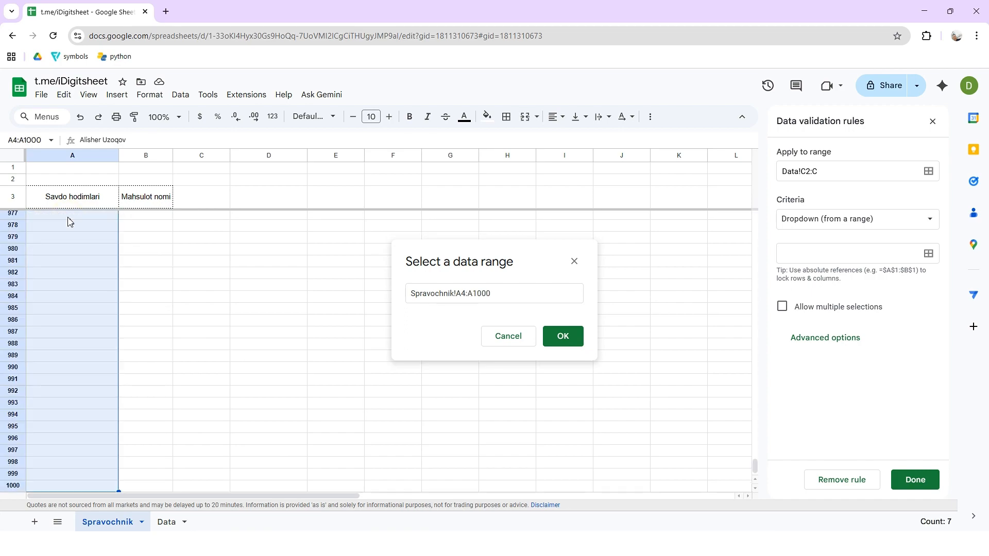
{"action": "left_click", "coordinate": [565, 338]}
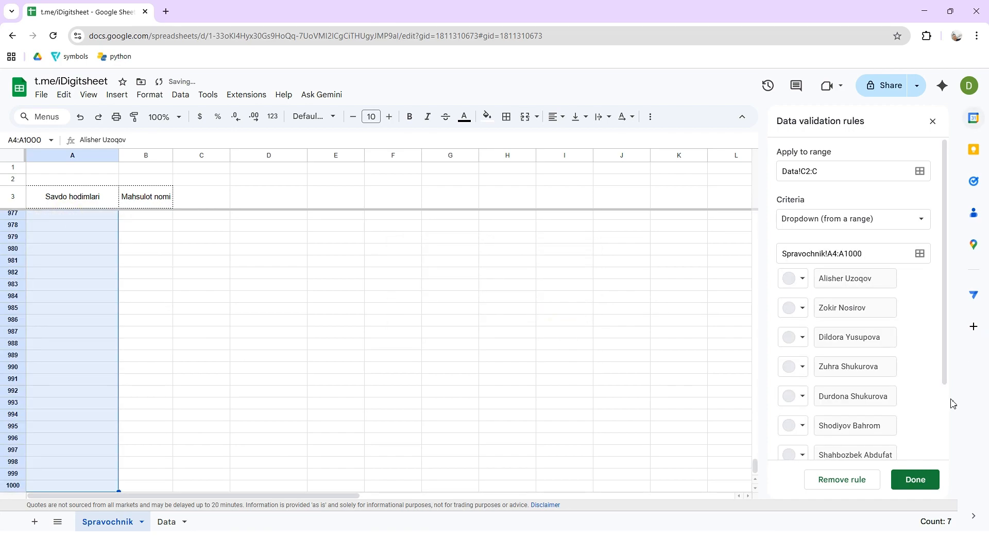
{"action": "scroll", "coordinate": [872, 320], "scroll_direction": "down", "scroll_amount": 2}
{"action": "scroll", "coordinate": [861, 297], "scroll_direction": "up", "scroll_amount": 1}
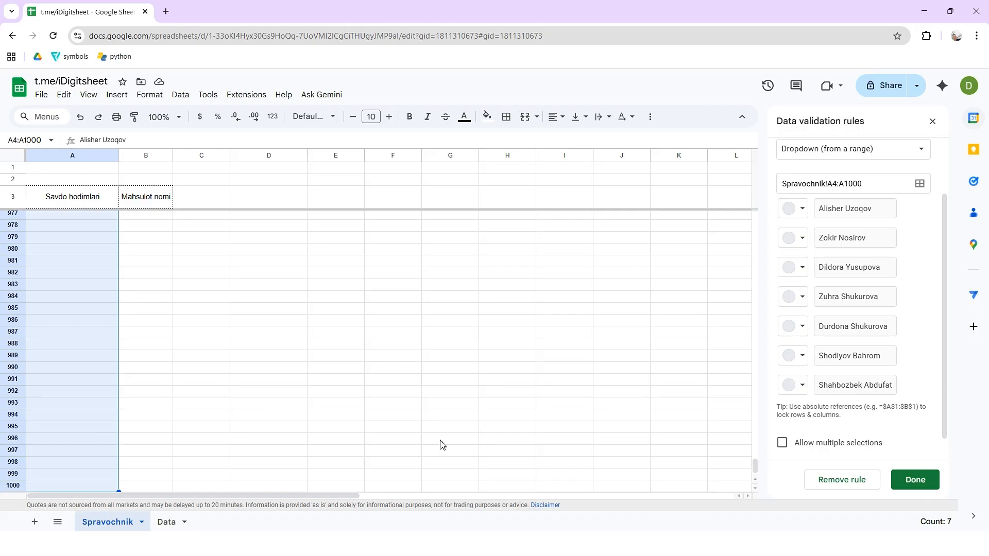
- Add a new staff name in A11 on Spravochnik, accepting the autocomplete suggestion
{"action": "left_click", "coordinate": [85, 202]}
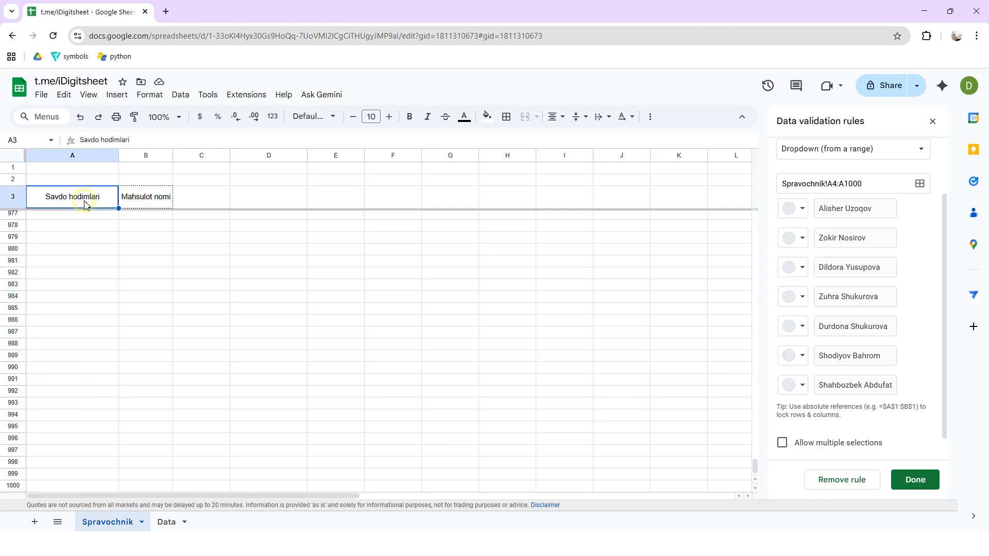
{"action": "key", "text": "Down"}
{"action": "key", "text": "Down"}
{"action": "key", "text": "Down"}
{"action": "key", "text": "Down"}
{"action": "key", "text": "Down"}
{"action": "key", "text": "Down"}
{"action": "key", "text": "Down"}
{"action": "key", "text": "Down"}
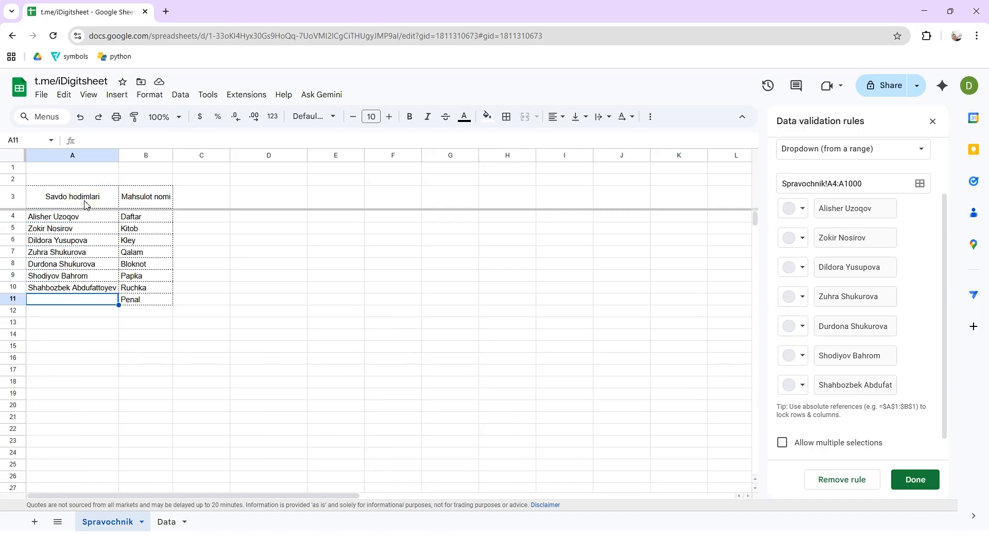
{"action": "type", "text": "Alisher"}
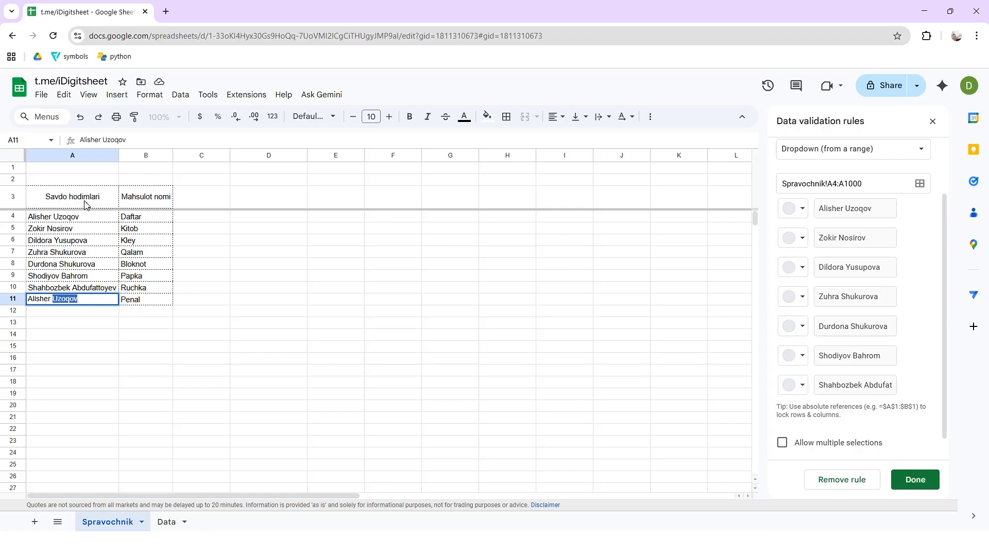
{"action": "key", "text": "Tab"}
{"action": "scroll", "coordinate": [883, 214], "scroll_direction": "down", "scroll_amount": 1}
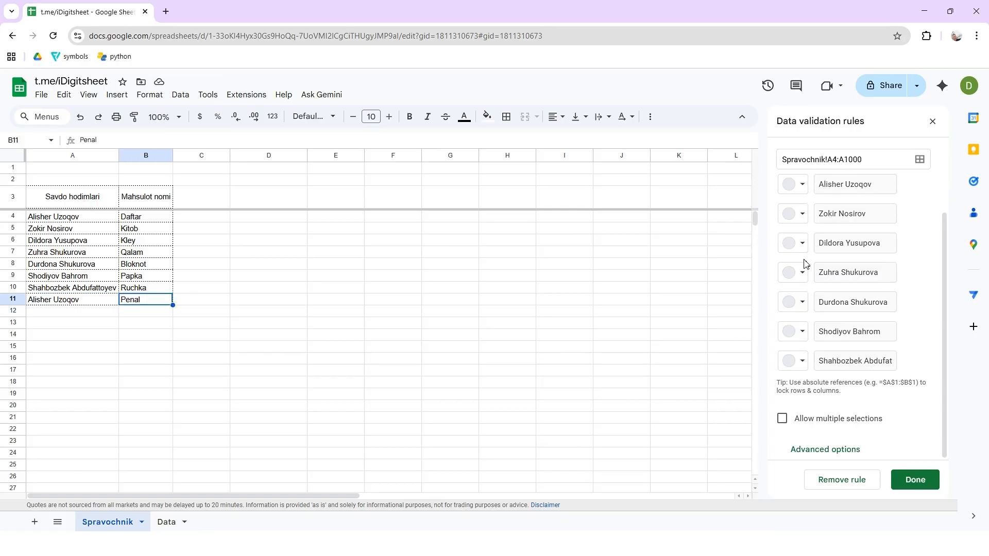
- Enter two more staff names in A12 and A13, then save the column C validation rule
{"action": "left_click", "coordinate": [80, 318]}
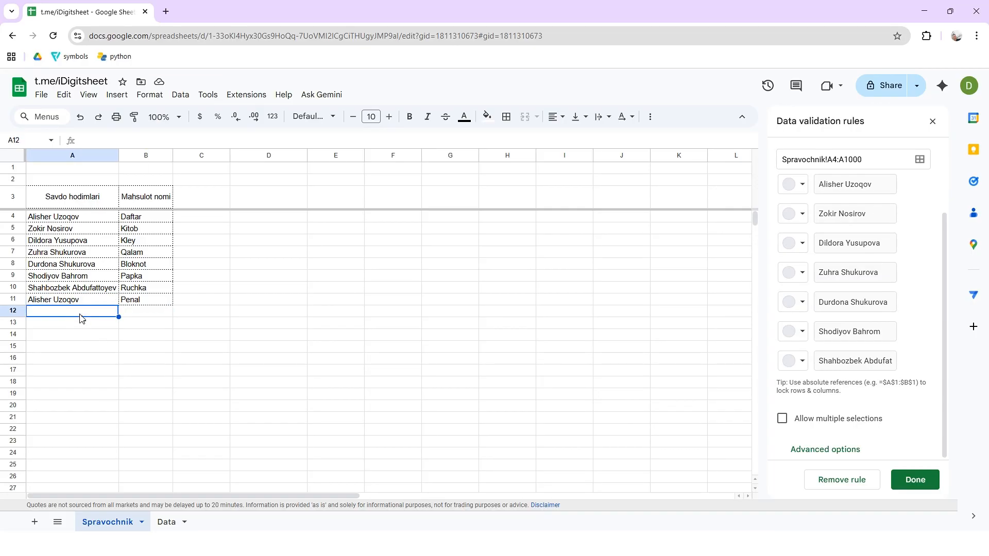
{"action": "type", "text": "Dildora"}
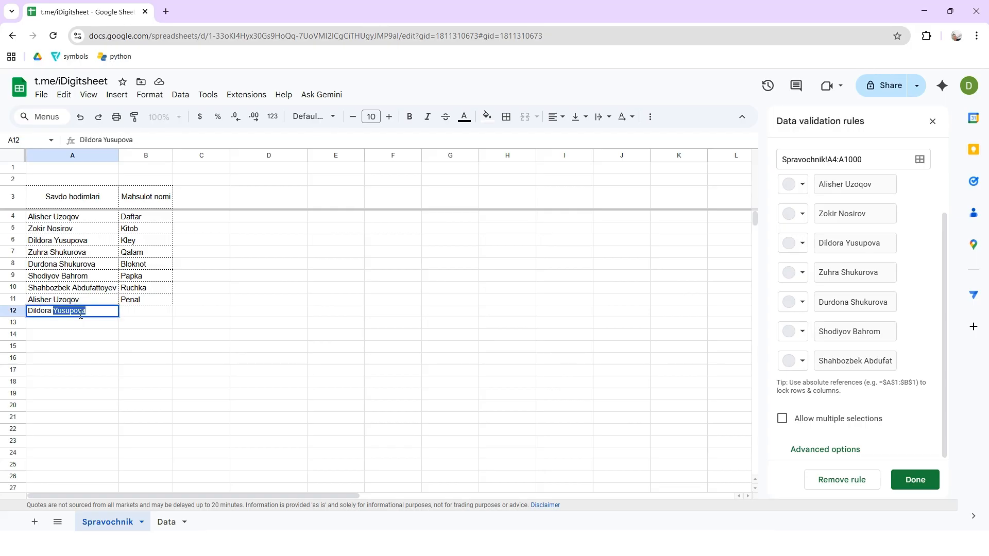
{"action": "key", "text": "Return"}
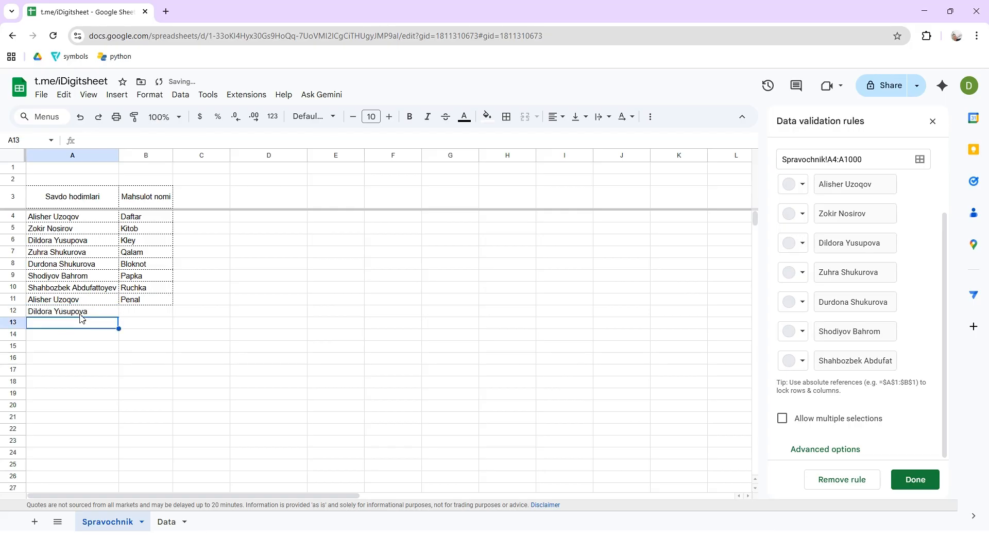
{"action": "type", "text": "Dil"}
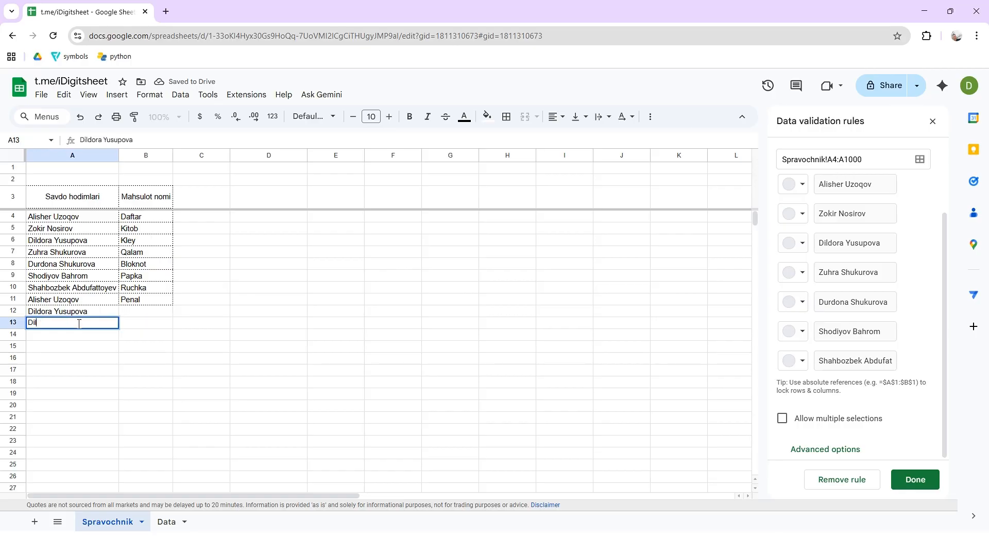
{"action": "type", "text": "dora Qurbonova"}
{"action": "key", "text": "Return"}
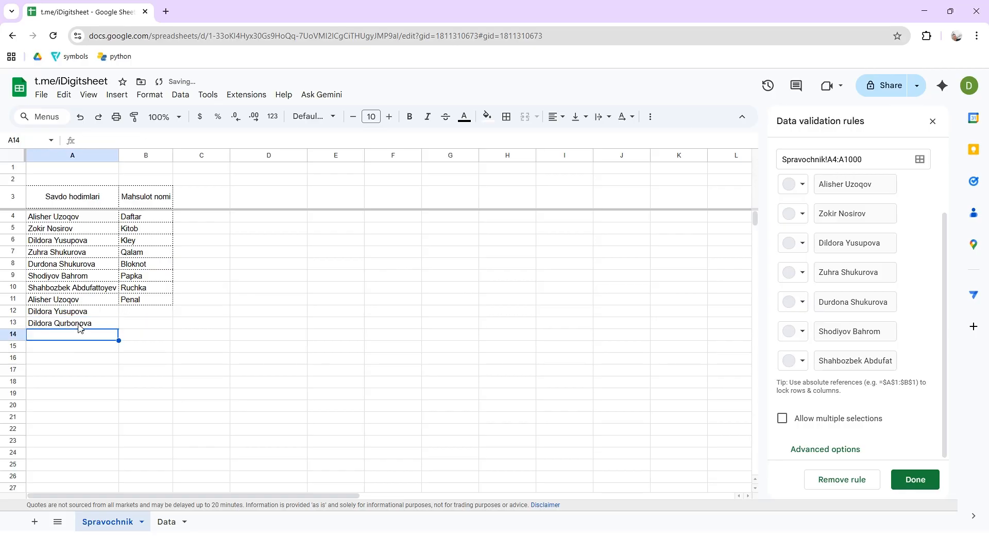
{"action": "scroll", "coordinate": [848, 249], "scroll_direction": "up", "scroll_amount": 2}
{"action": "scroll", "coordinate": [849, 250], "scroll_direction": "down", "scroll_amount": 2}
{"action": "left_click", "coordinate": [918, 478]}
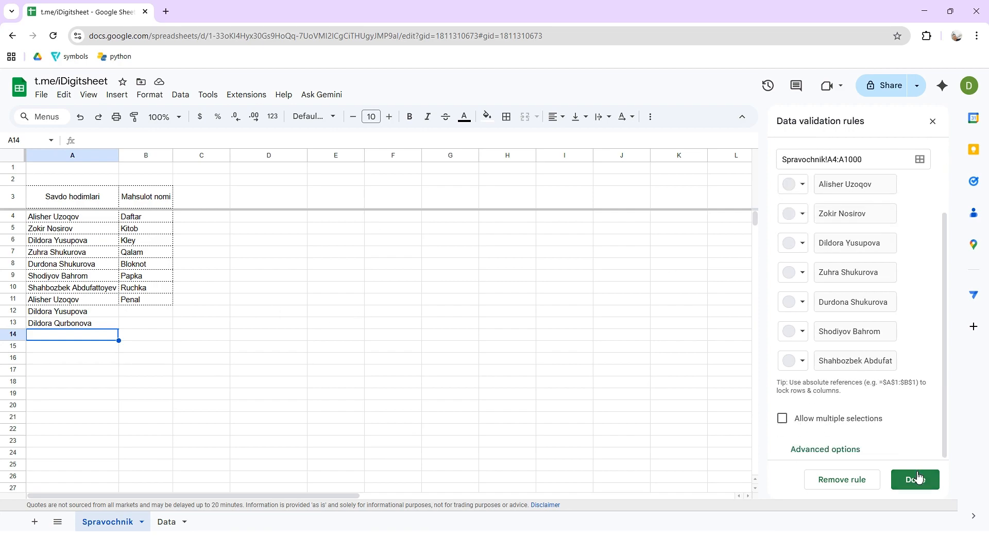
- On the Data sheet, open C2's dropdown to check the staff names, then close it
{"action": "left_click", "coordinate": [164, 523]}
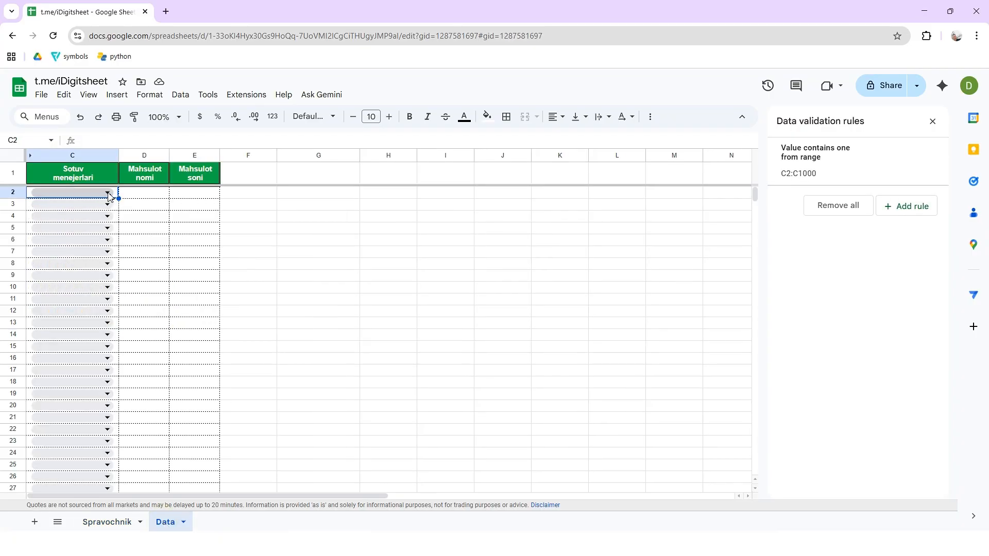
{"action": "left_click", "coordinate": [109, 192]}
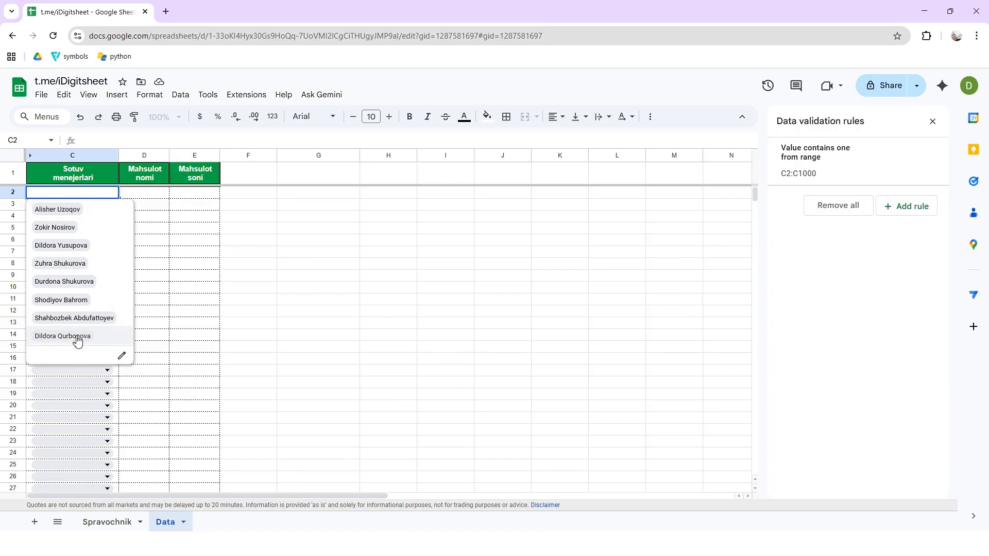
{"action": "left_click", "coordinate": [246, 216]}
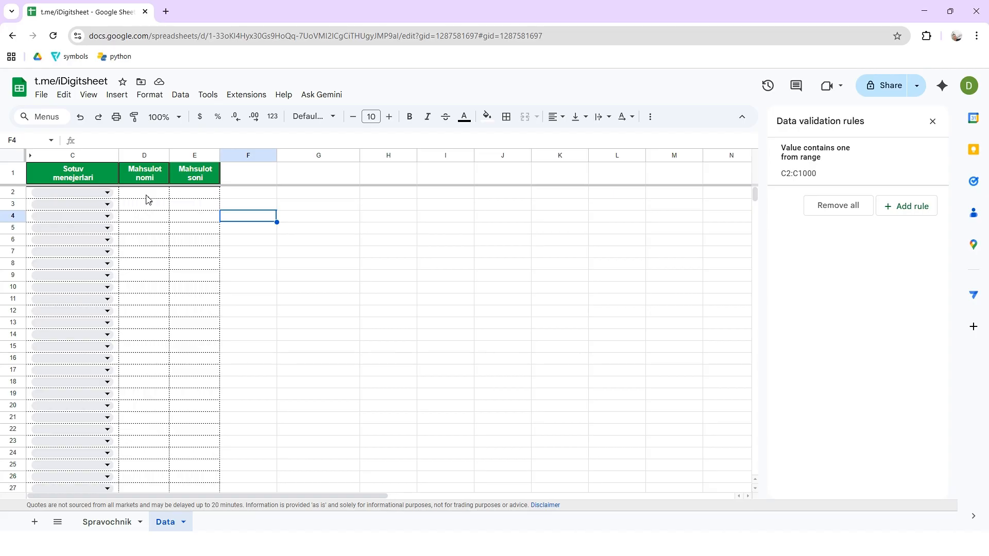
- Move the active cell to D3
{"action": "key", "text": "Up"}
{"action": "key", "text": "Up"}
{"action": "key", "text": "Up"}
{"action": "key", "text": "Left"}
{"action": "key", "text": "Down"}
{"action": "key", "text": "Down"}
{"action": "key", "text": "Left"}
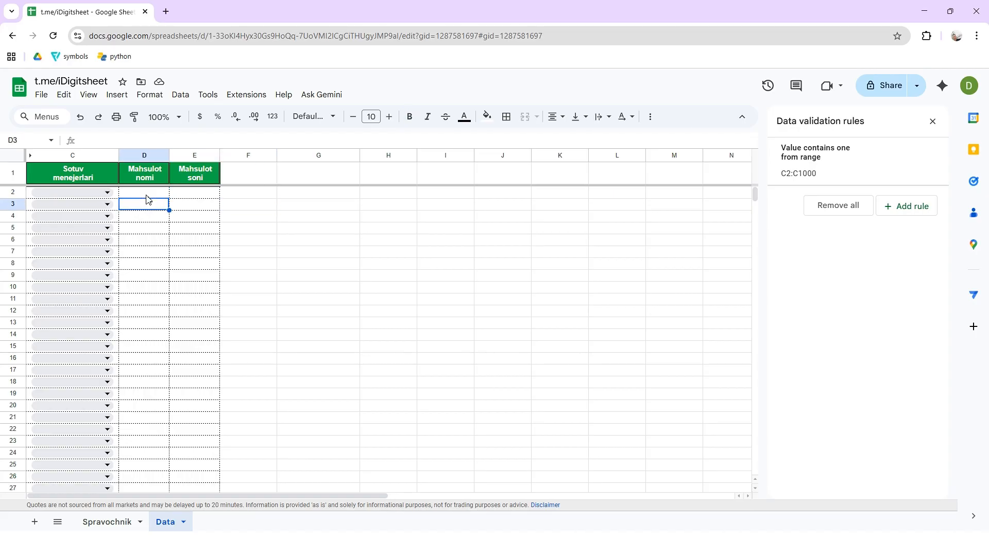
{"action": "key", "text": "Up"}
{"action": "key", "text": "Down"}
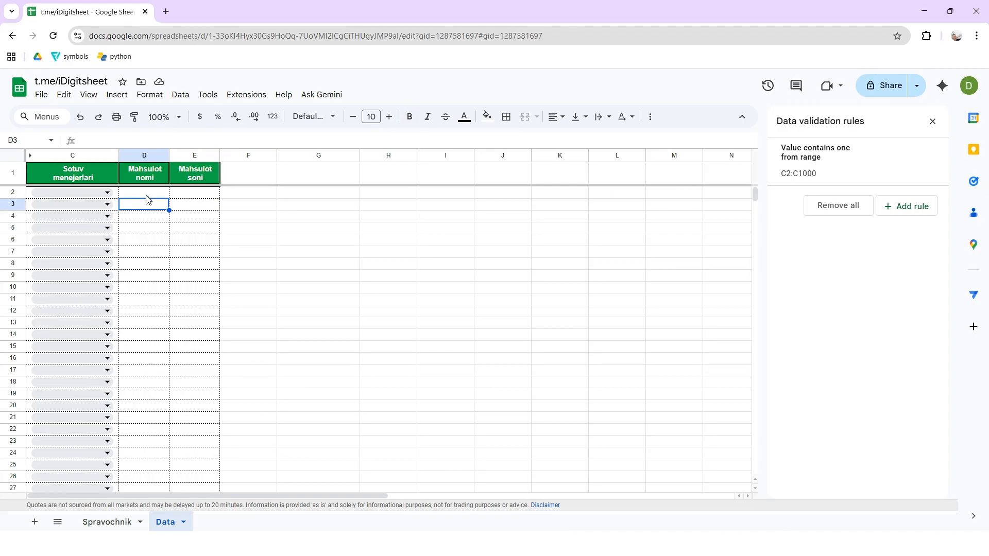